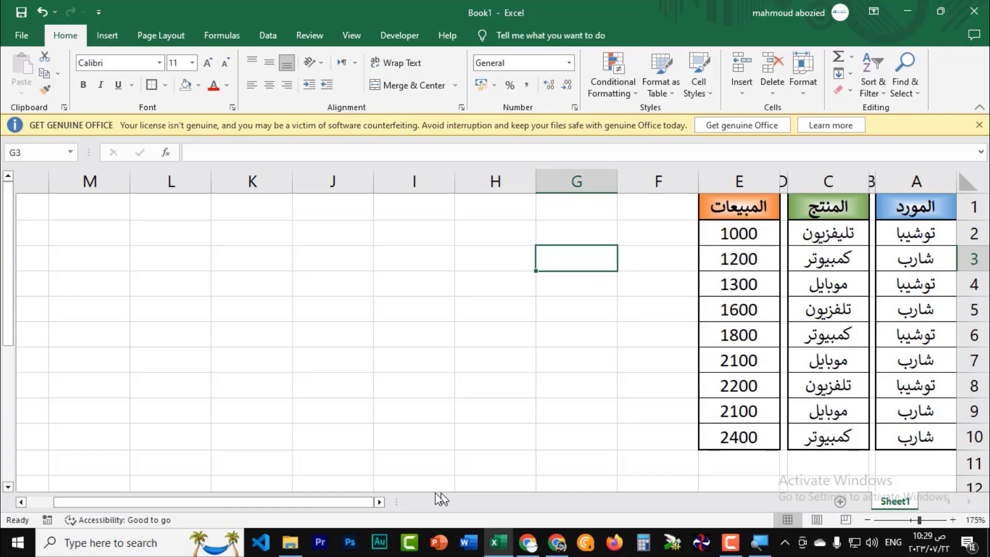
# Step: Start a SUMIF in G3 with the product column C2:C10 as its range
pyautogui.click(970, 360)
pyautogui.click(922, 293)
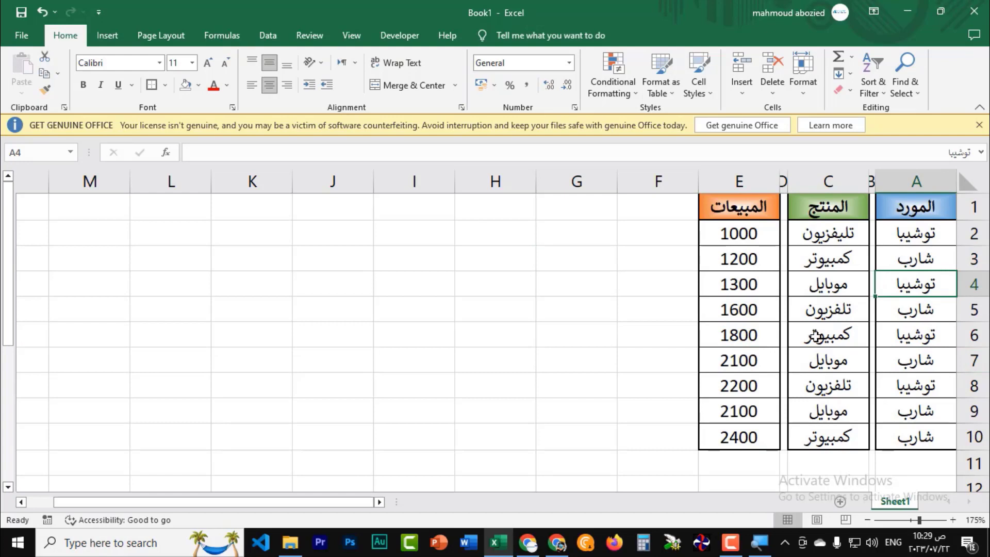
pyautogui.click(593, 253)
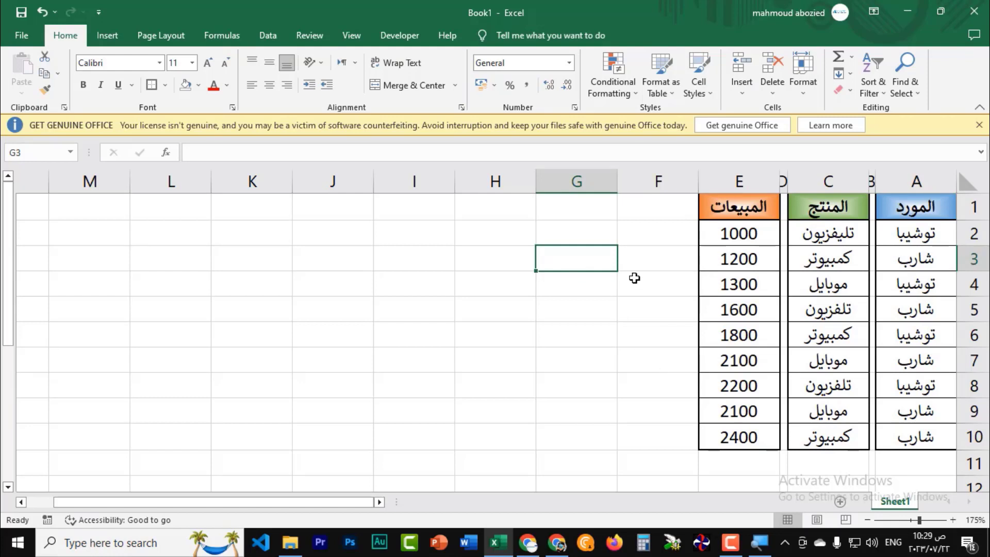
pyautogui.write('=')
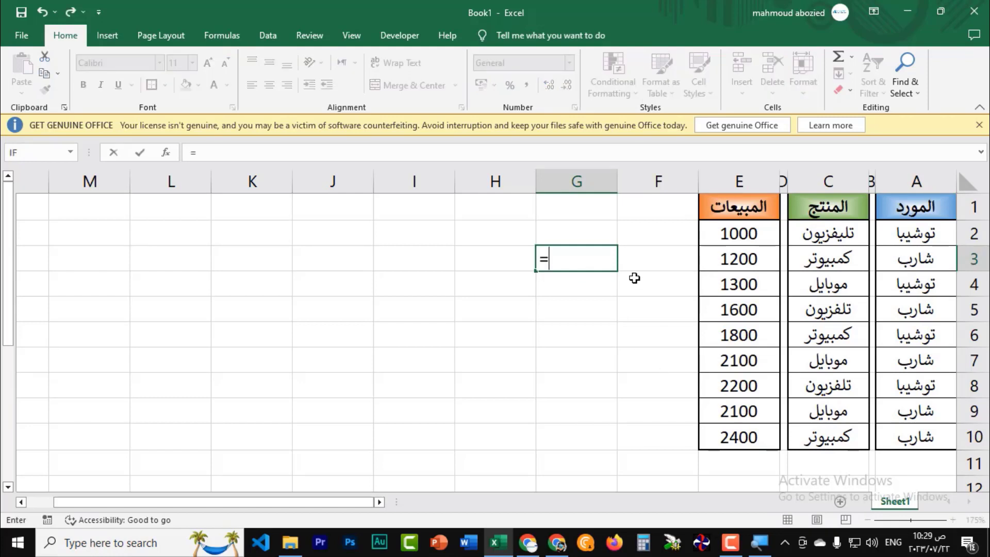
pyautogui.write('su')
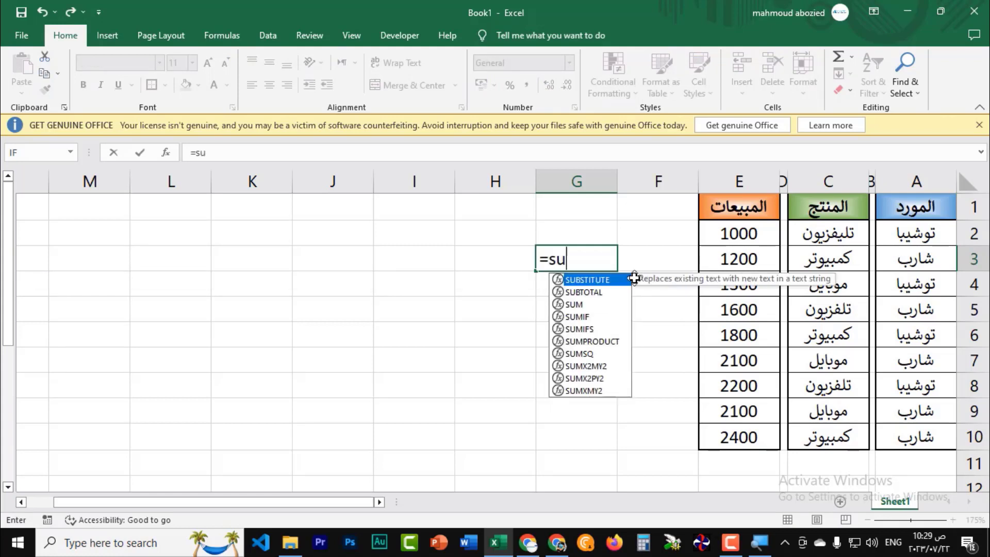
pyautogui.write('mif')
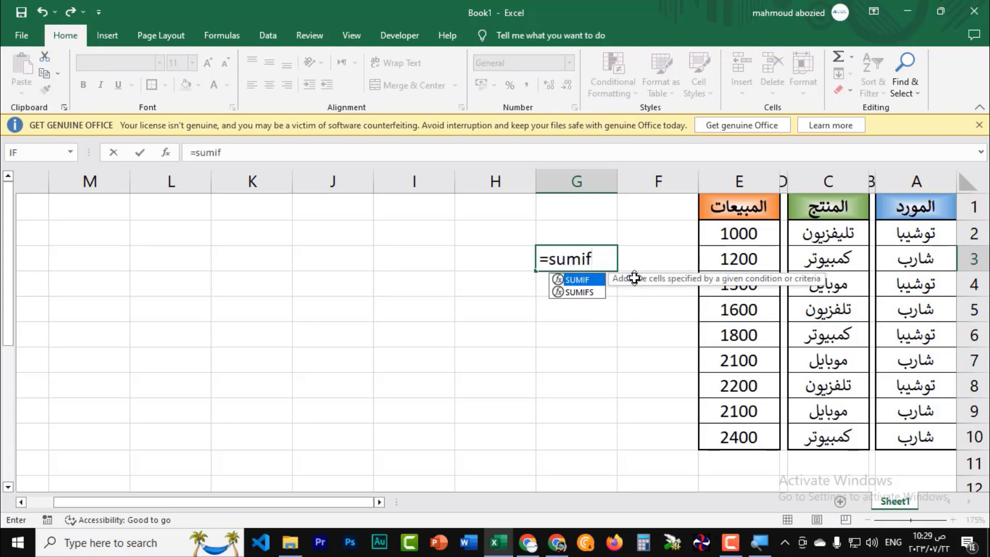
pyautogui.press('Tab')
pyautogui.click(164, 153)
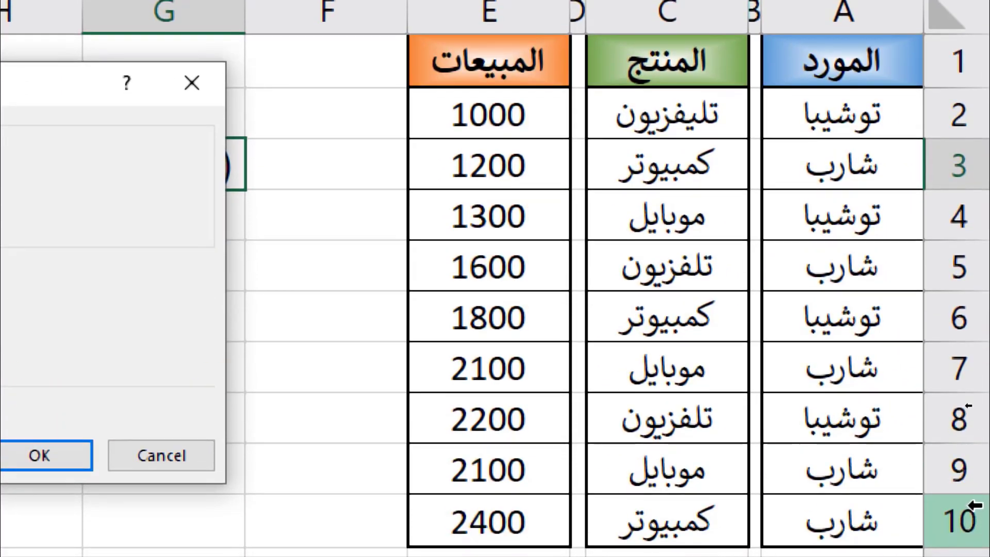
pyautogui.click(651, 124)
pyautogui.moveTo(650, 159); pyautogui.dragTo(621, 513)
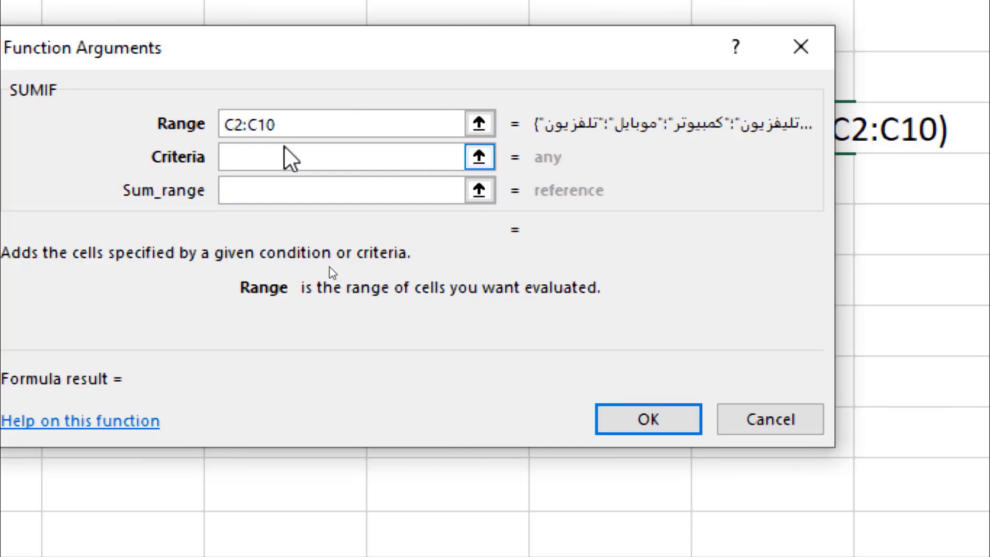
# Step: Set criteria C2 and sum range E2:E10, so G3 shows 4800
pyautogui.click(262, 158)
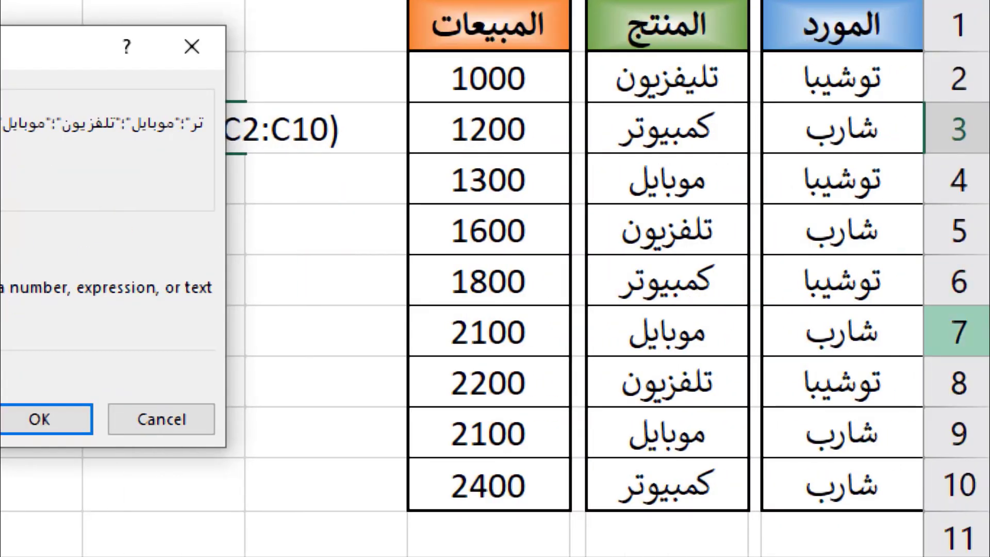
pyautogui.click(642, 76)
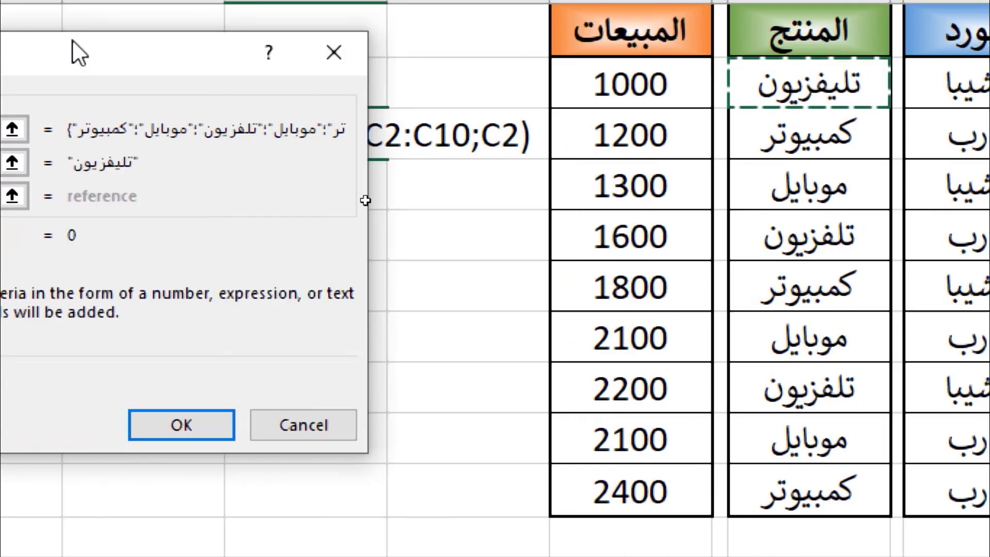
pyautogui.press('Tab')
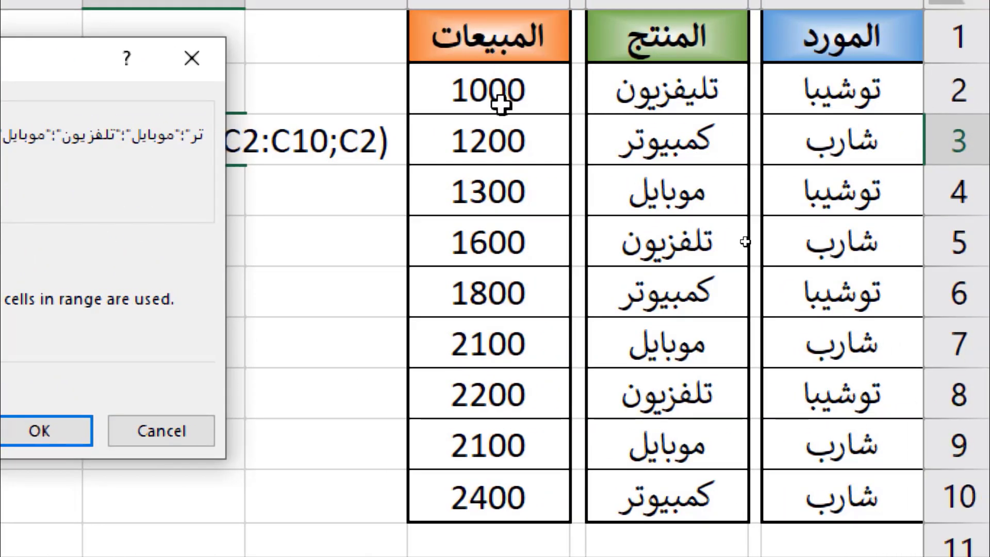
pyautogui.moveTo(504, 95); pyautogui.dragTo(487, 191)
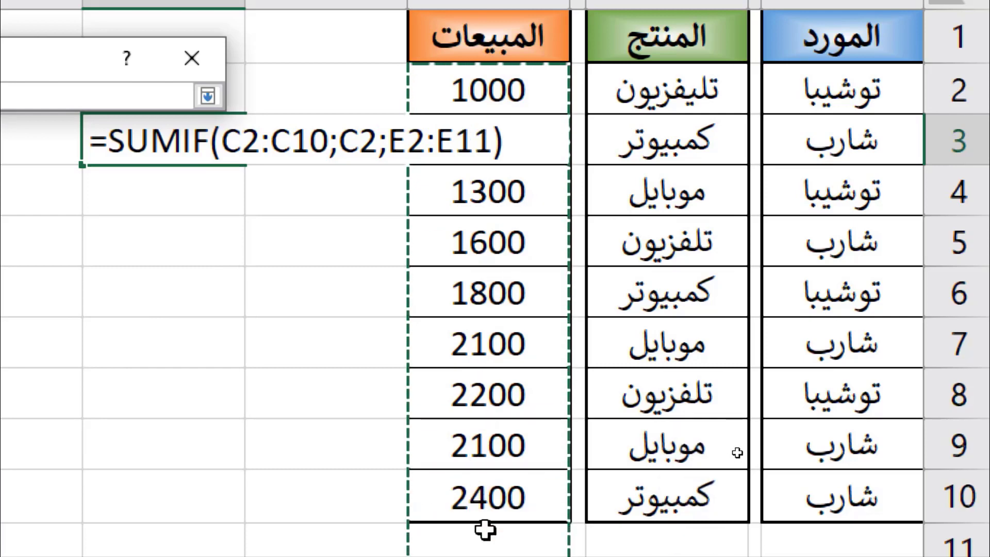
pyautogui.moveTo(478, 407); pyautogui.dragTo(479, 503)
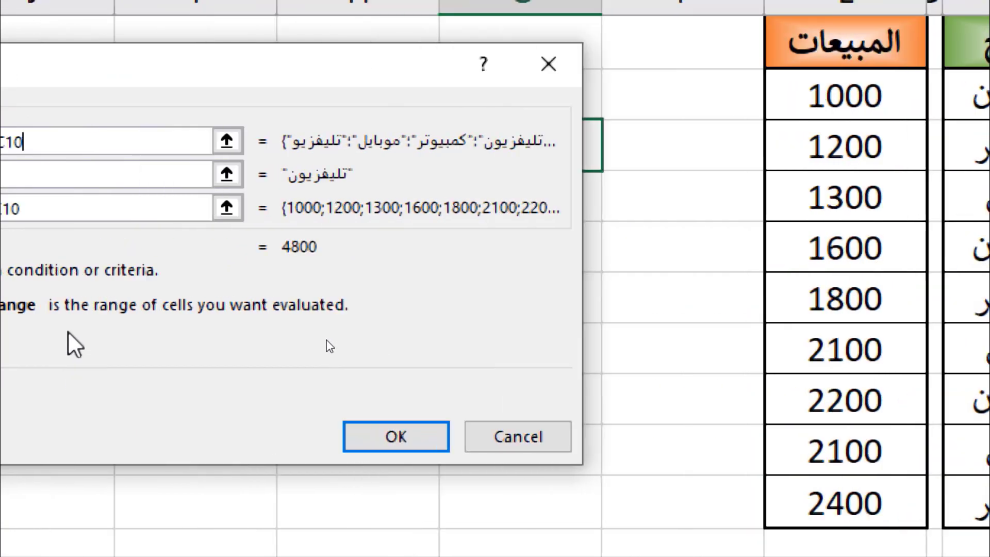
pyautogui.click(209, 437)
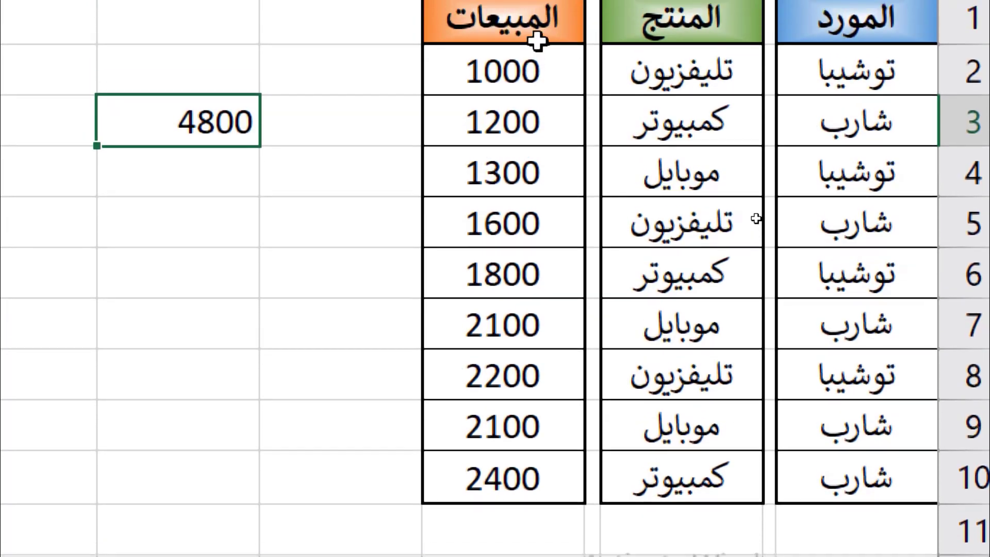
# Step: Verify the 4800 by selecting the 1000, 1600 and 2200 television sales
pyautogui.click(537, 61)
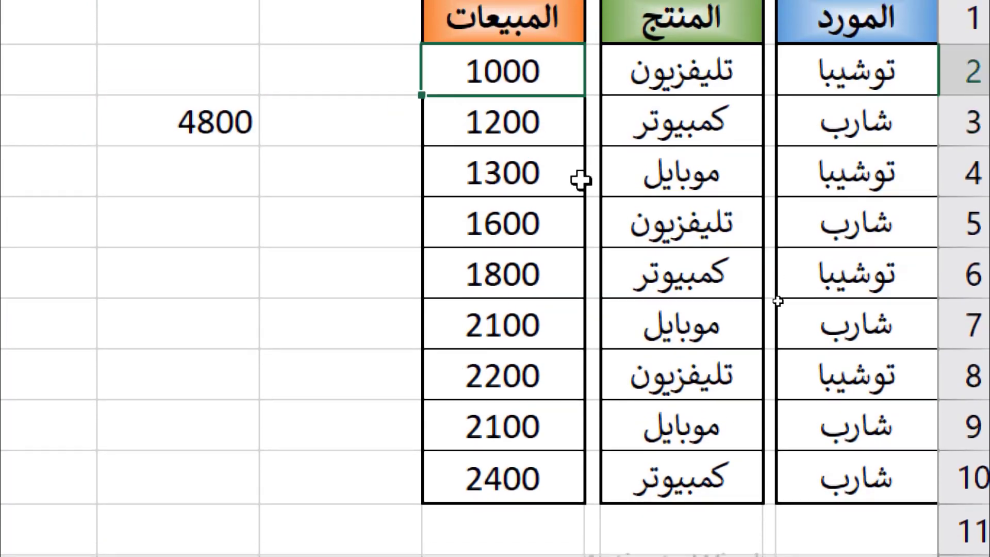
pyautogui.keyDown('ctrl'); pyautogui.click(524, 228); pyautogui.keyUp('ctrl')
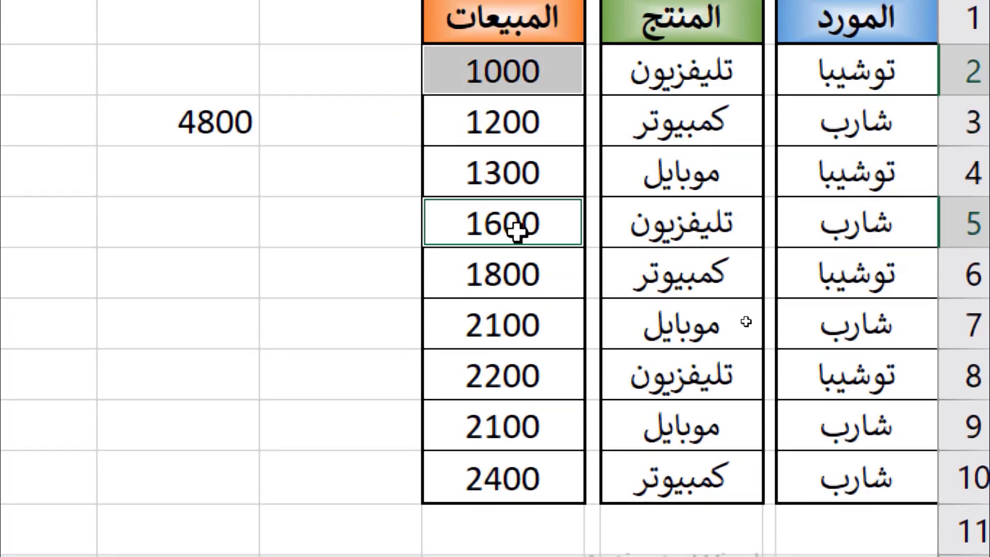
pyautogui.keyDown('ctrl'); pyautogui.click(458, 382); pyautogui.keyUp('ctrl')
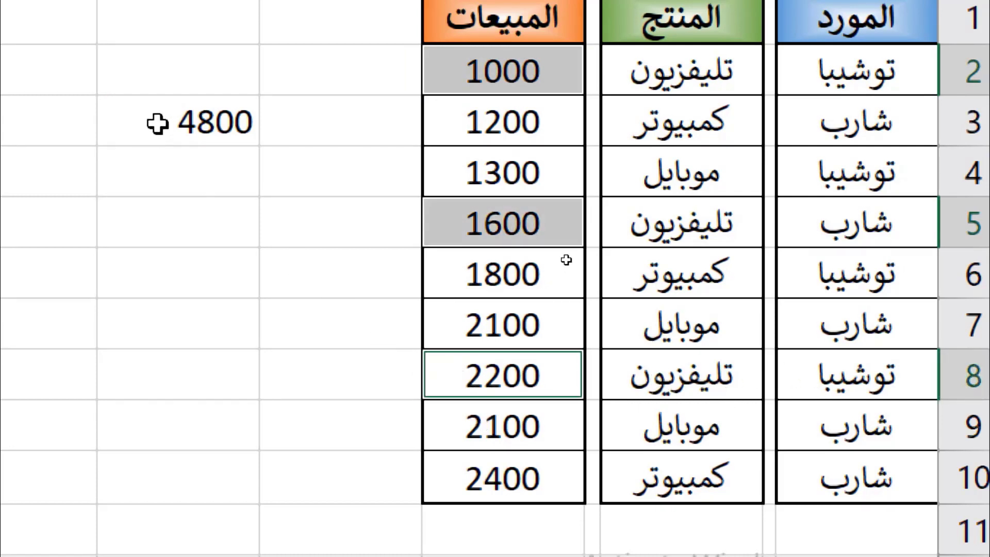
pyautogui.click(191, 166)
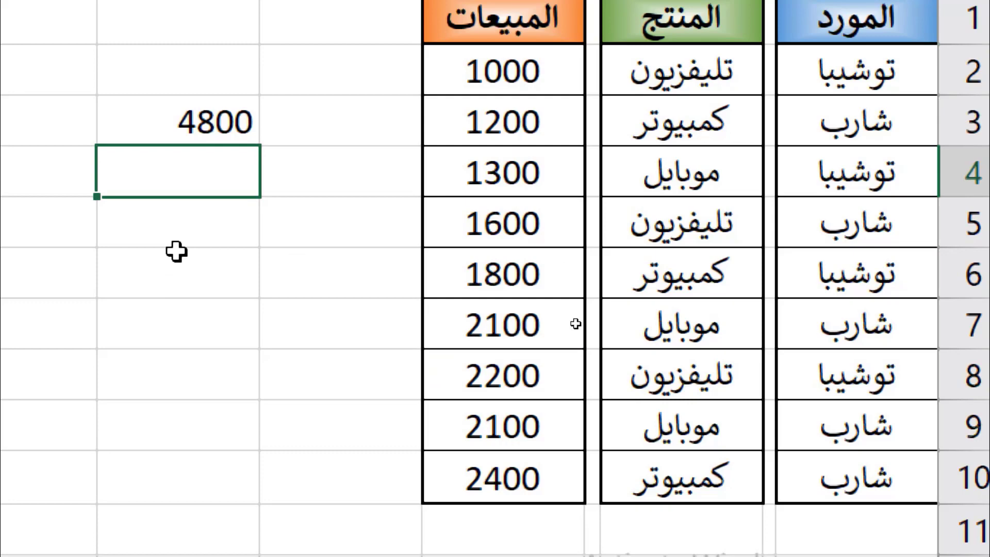
# Step: Enter a SUMIF over suppliers A2:A10 with criteria A2 and sum range E2:E10, giving 6300
pyautogui.write('=')
pyautogui.write('sumi')
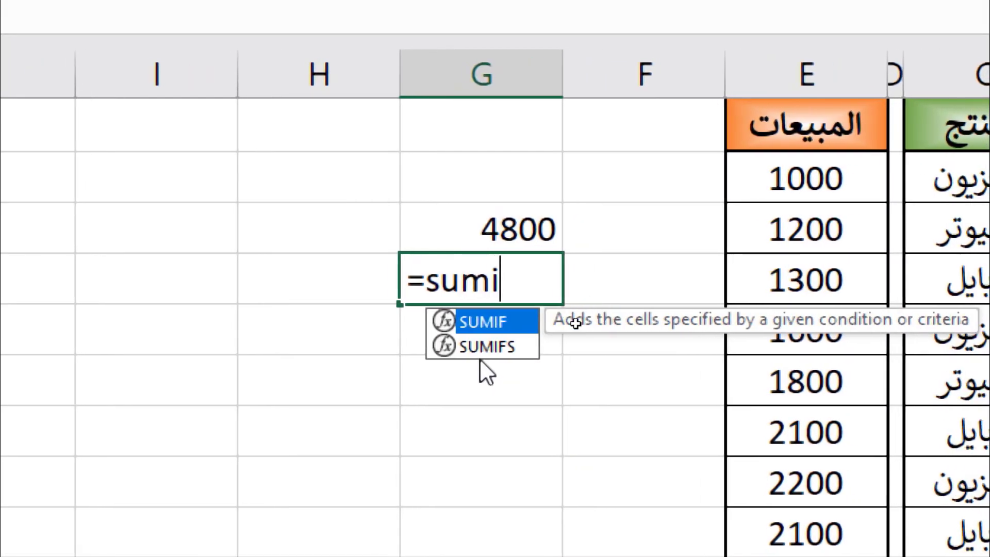
pyautogui.write('f')
pyautogui.press('Tab')
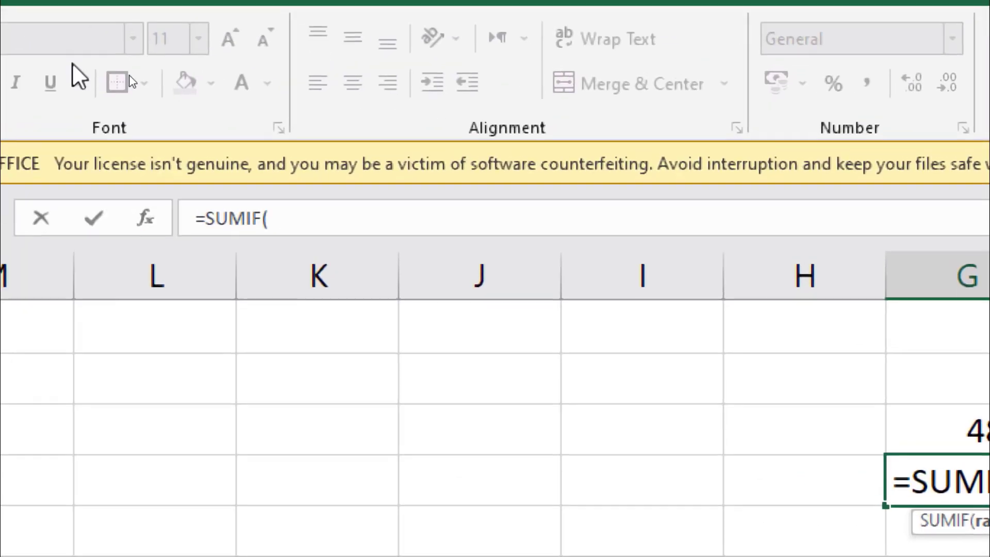
pyautogui.click(150, 215)
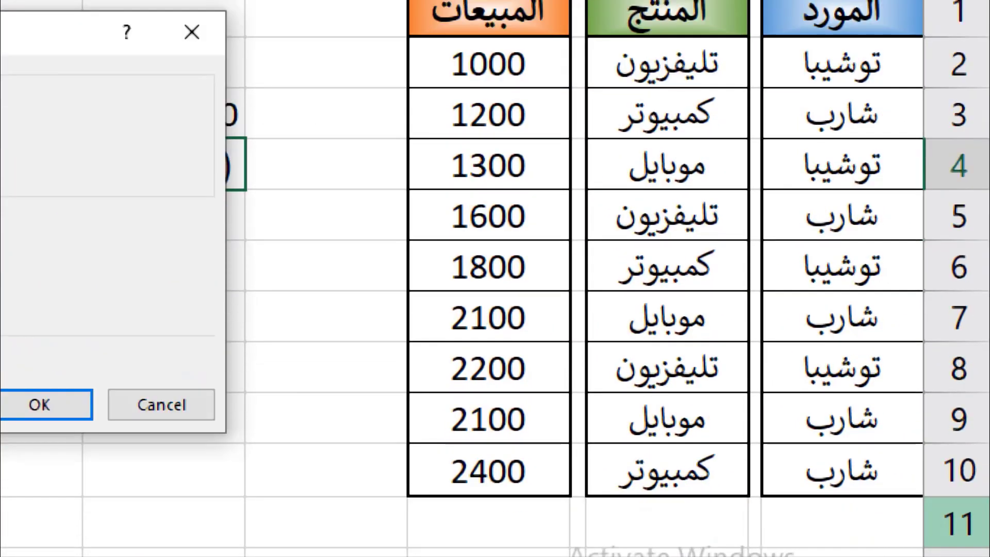
pyautogui.moveTo(846, 472); pyautogui.dragTo(885, 221)
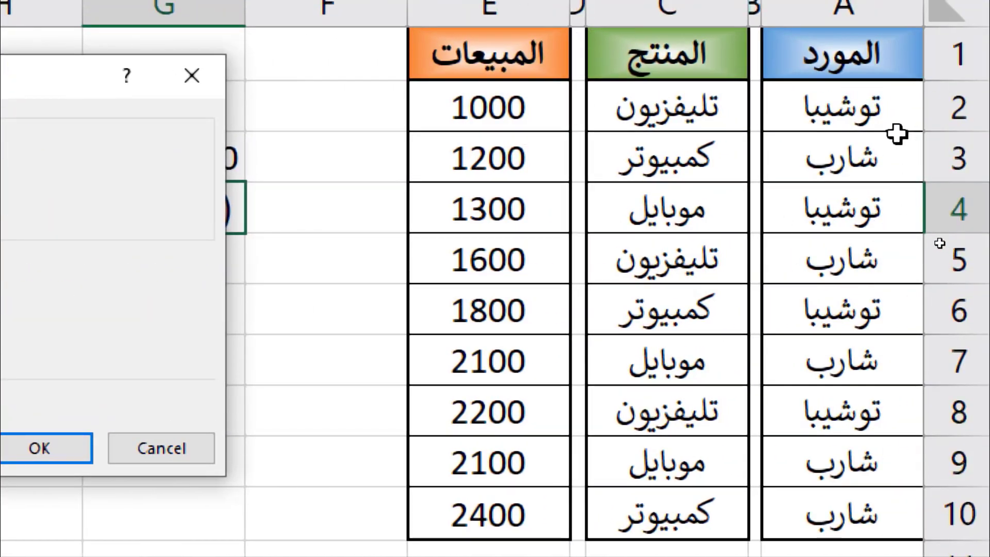
pyautogui.moveTo(876, 100); pyautogui.dragTo(887, 510)
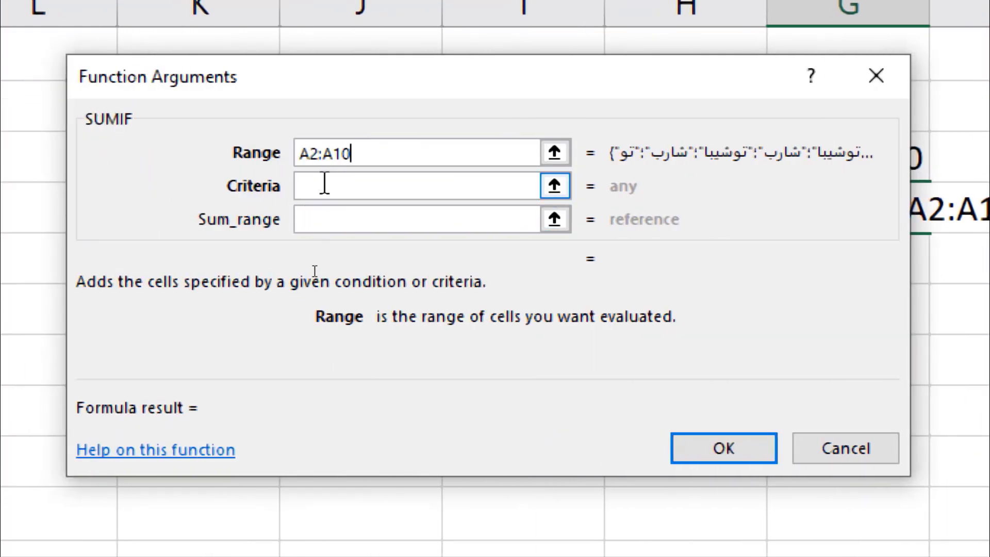
pyautogui.click(324, 184)
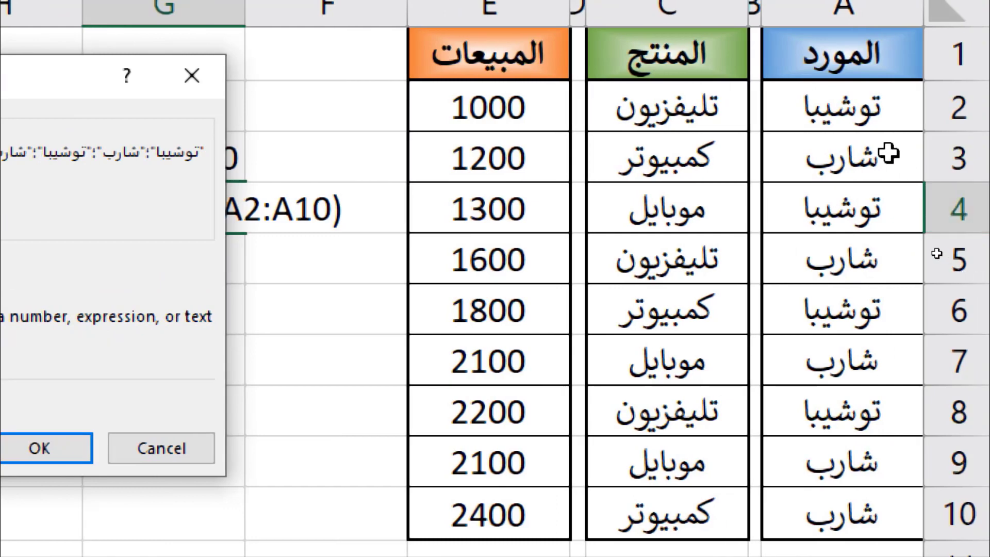
pyautogui.click(877, 122)
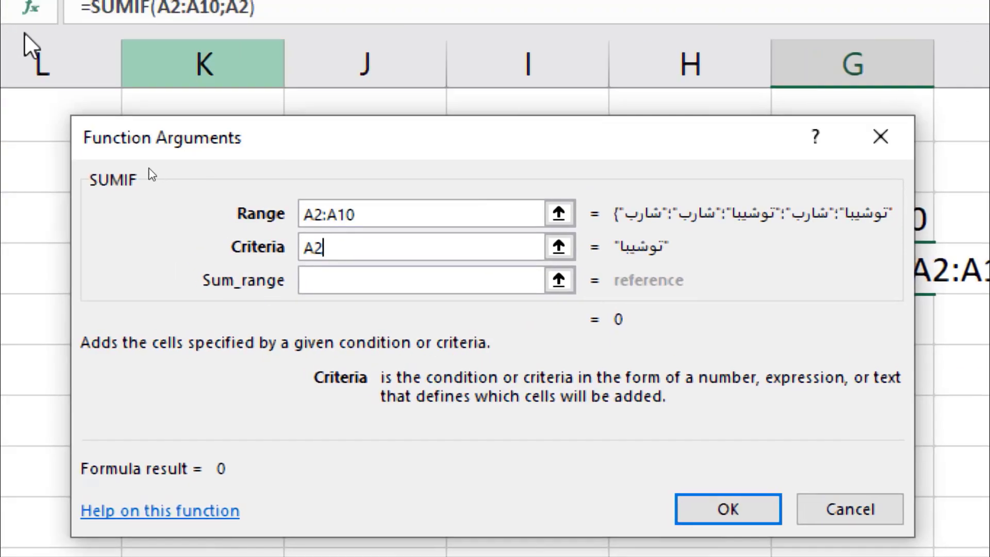
pyautogui.click(360, 281)
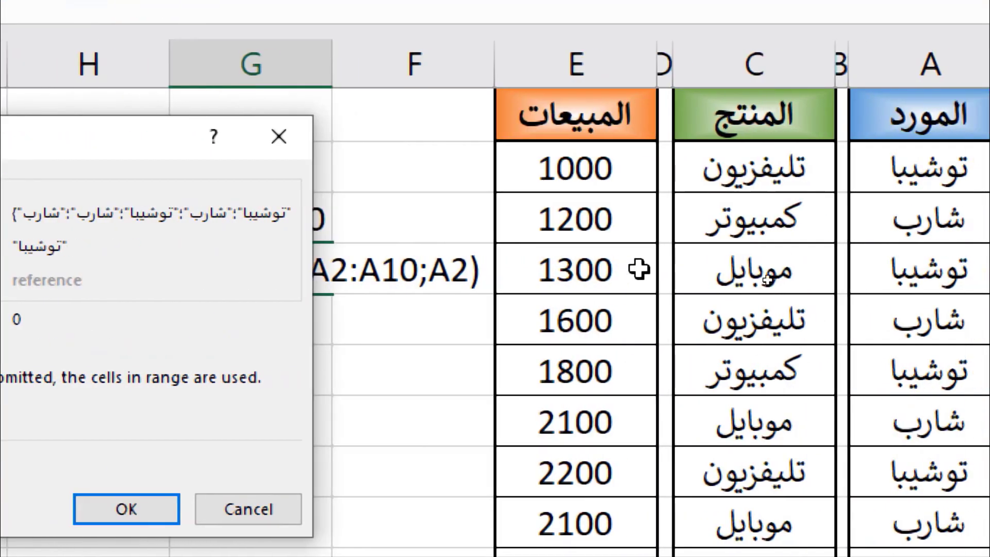
pyautogui.click(540, 155)
pyautogui.moveTo(539, 154); pyautogui.dragTo(557, 497)
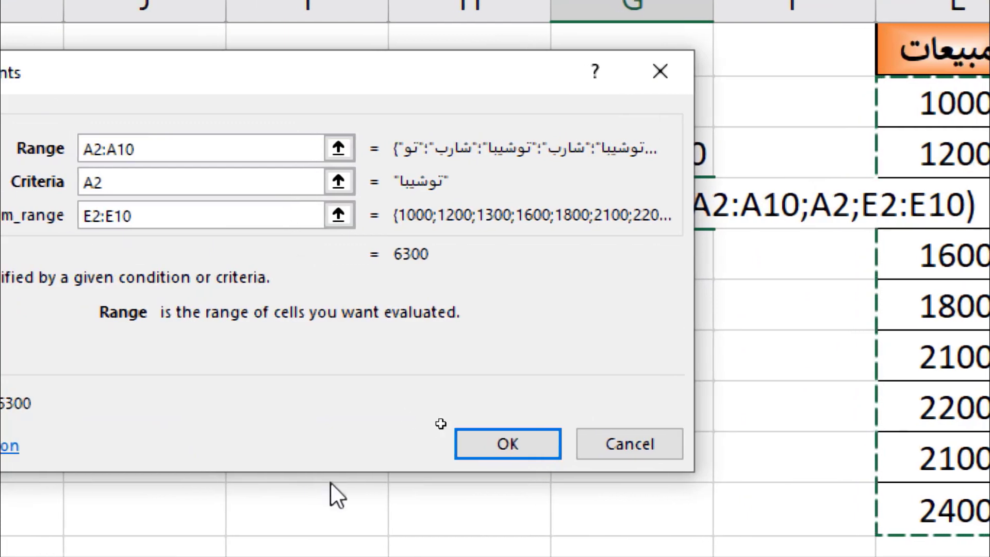
pyautogui.click(507, 456)
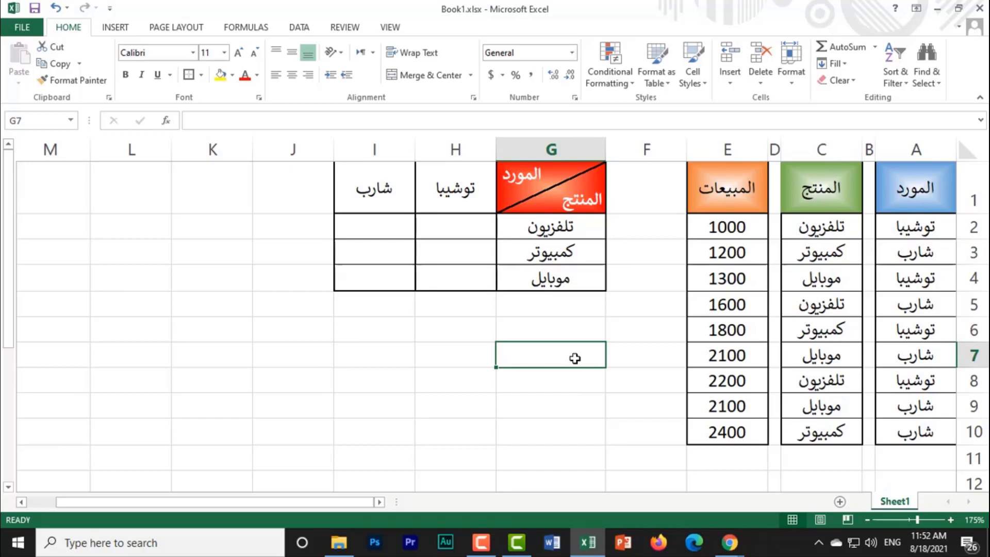
# Step: Start a SUMIFS in H2 with sum range E2:E10 and first criteria range C2:C10
pyautogui.click(465, 230)
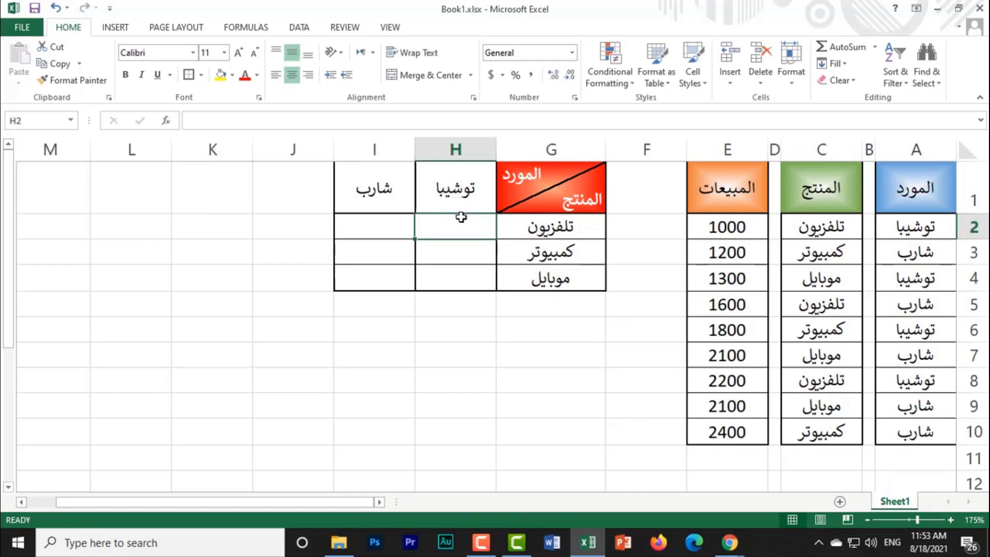
pyautogui.write('=')
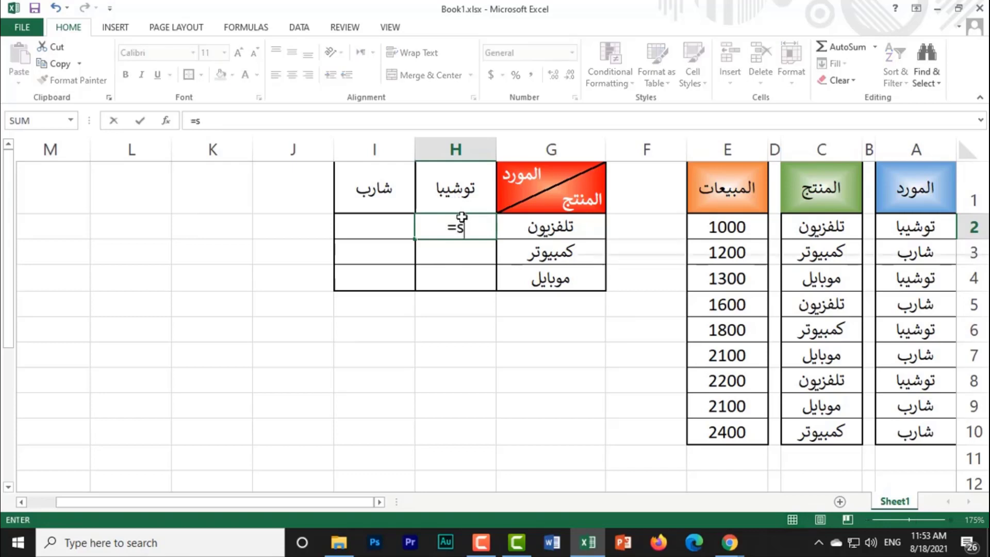
pyautogui.write('sumif')
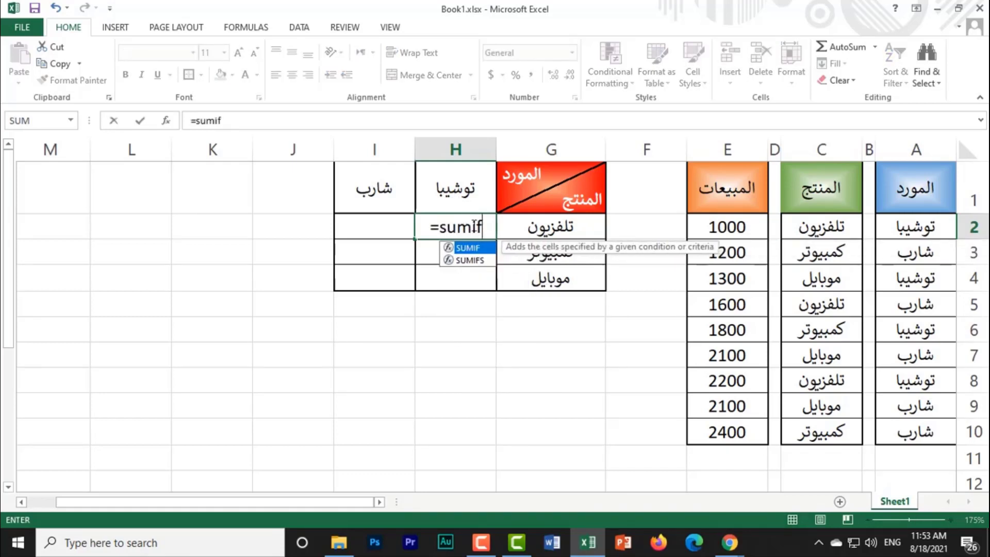
pyautogui.doubleClick(487, 261)
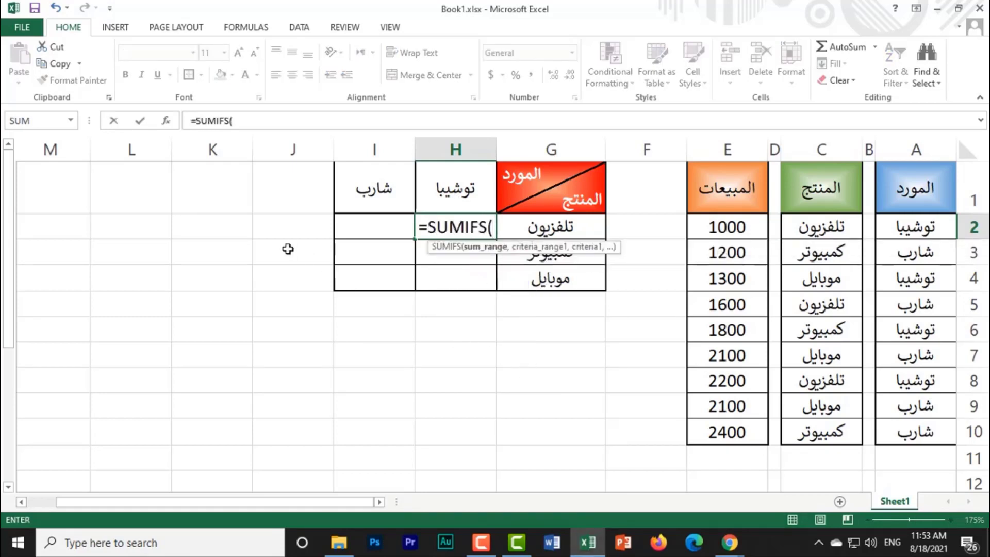
pyautogui.click(166, 122)
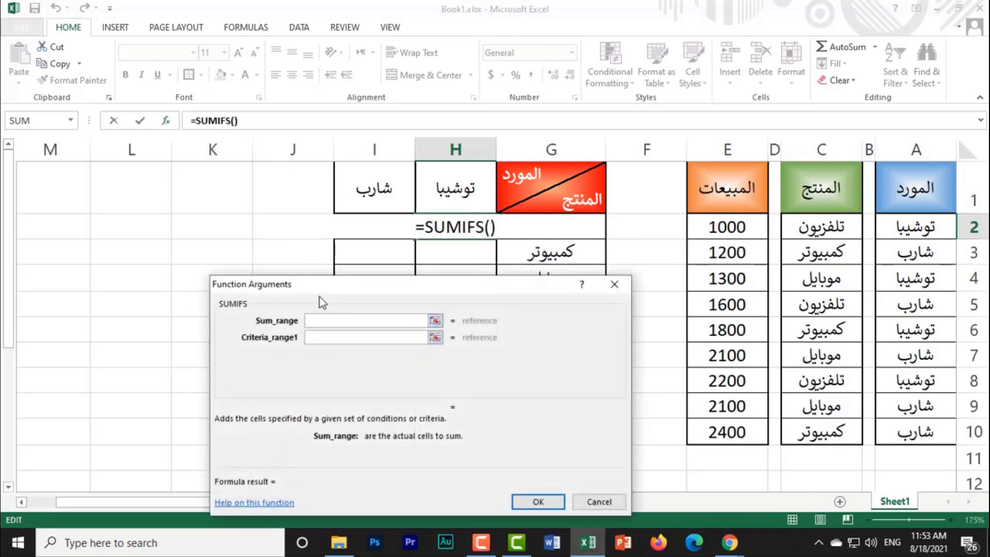
pyautogui.moveTo(320, 297); pyautogui.dragTo(264, 248)
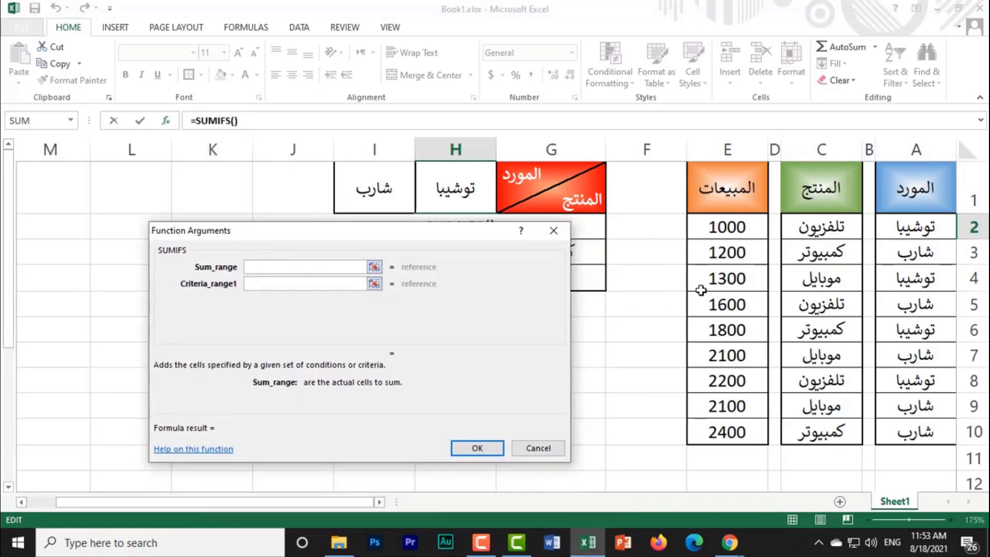
pyautogui.moveTo(722, 231)
pyautogui.mouseDown()
pyautogui.moveTo(735, 328)
pyautogui.moveTo(730, 431)
pyautogui.mouseUp()
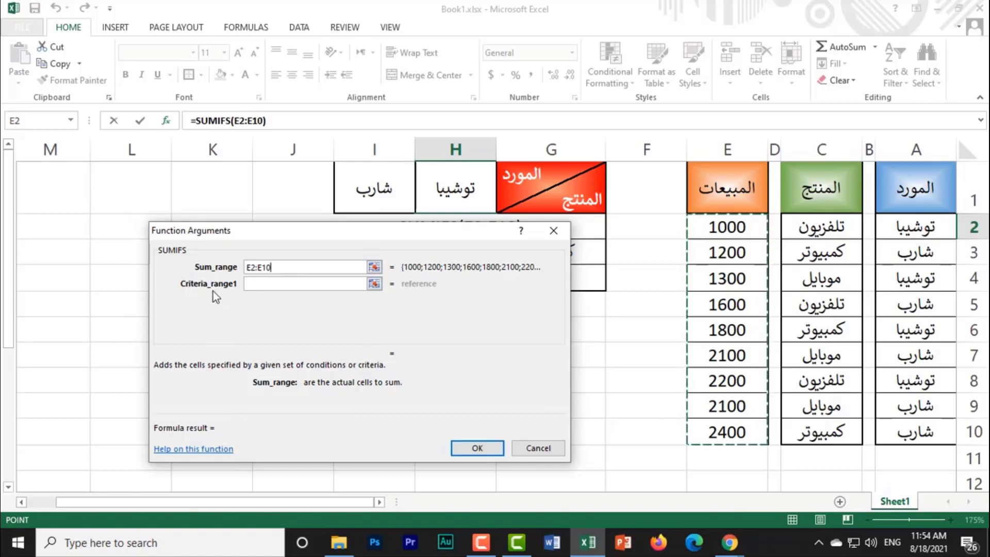
pyautogui.click(259, 284)
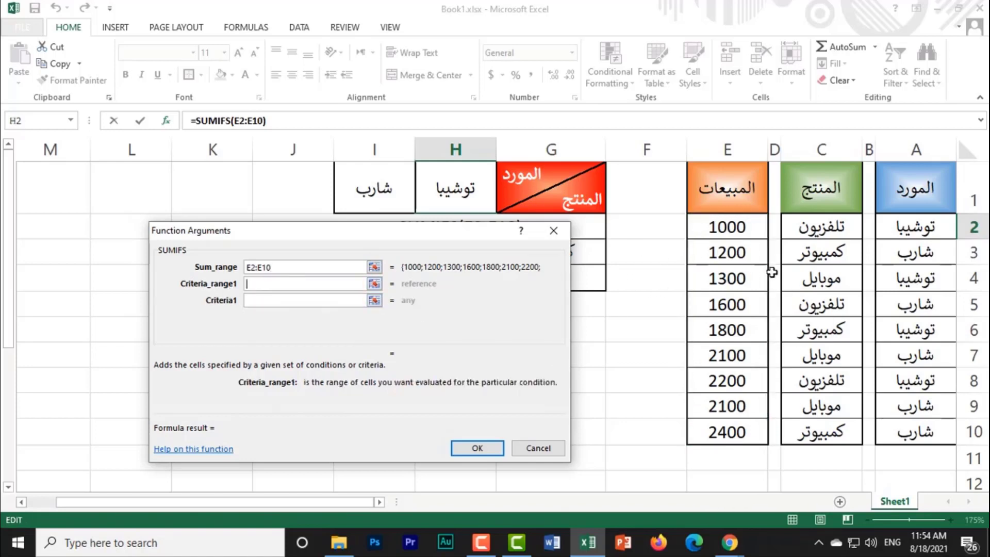
pyautogui.moveTo(821, 223); pyautogui.dragTo(821, 432)
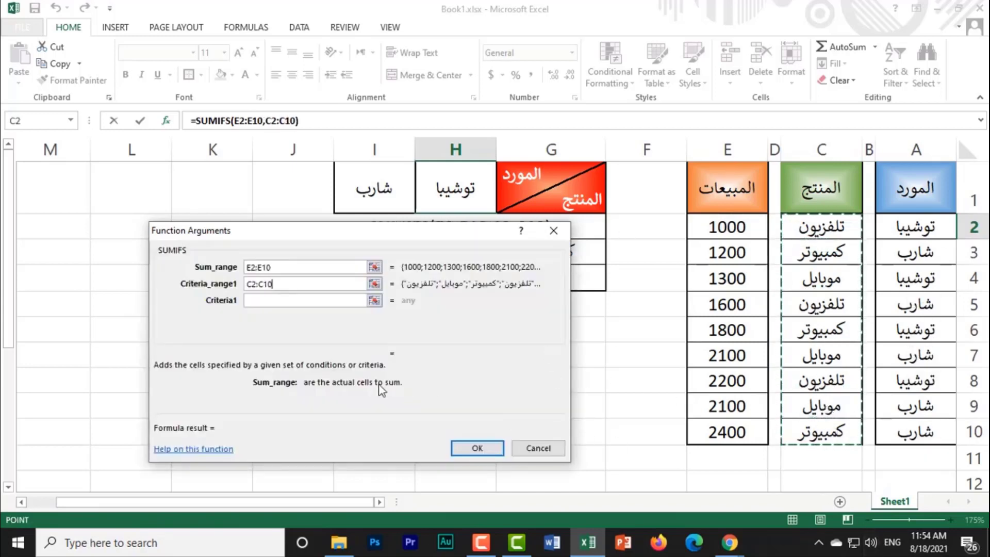
# Step: Add criterion C2, second range A2:A10 and criterion A2, so H2 shows 3200
pyautogui.click(268, 300)
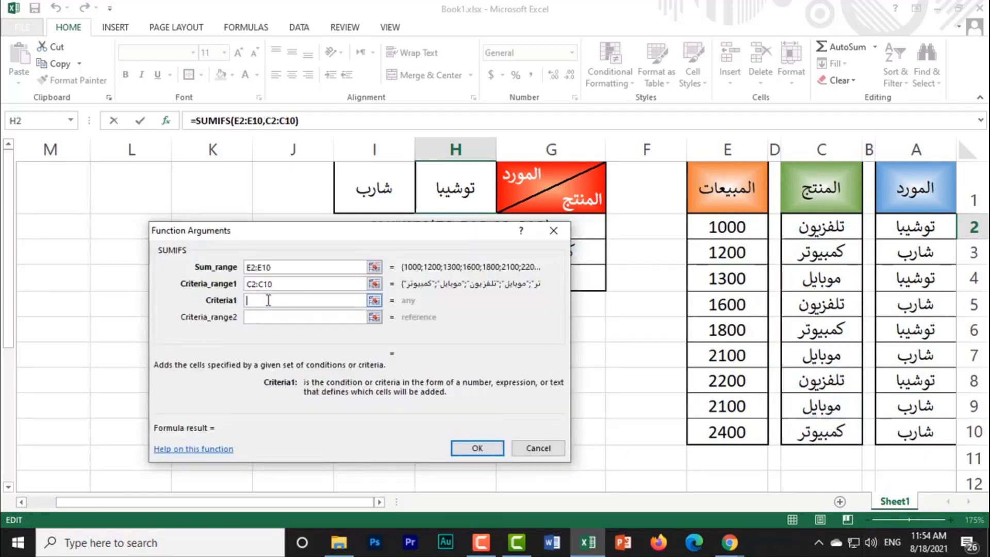
pyautogui.click(805, 229)
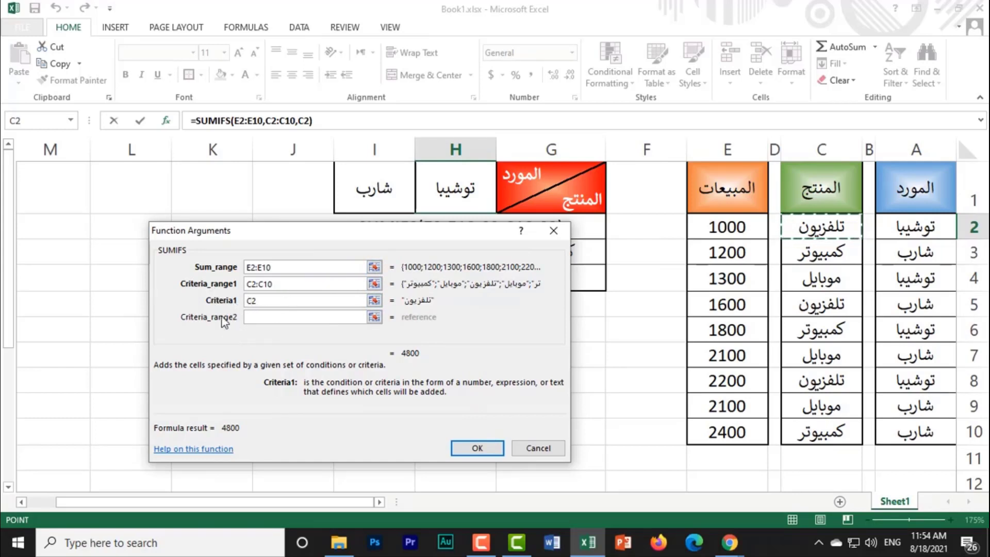
pyautogui.click(262, 320)
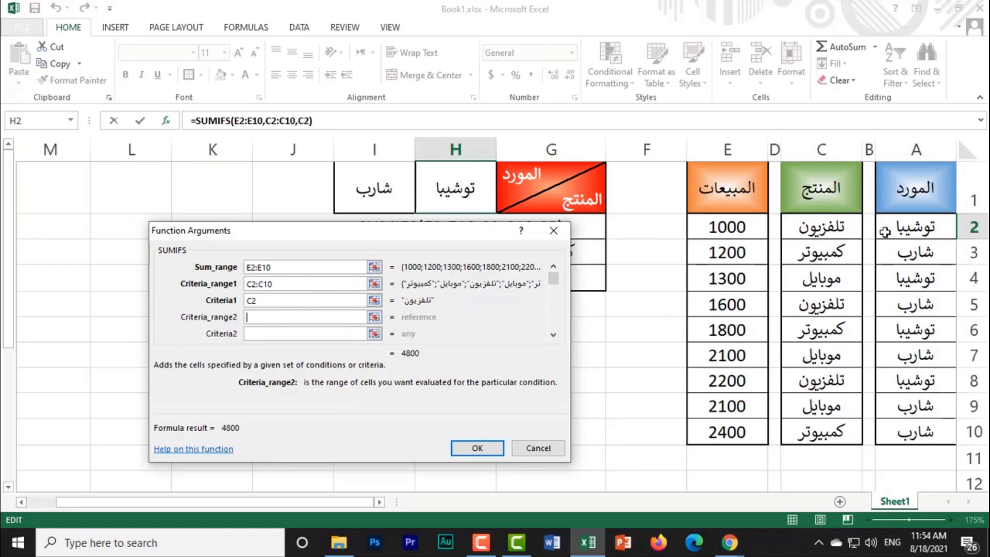
pyautogui.moveTo(885, 232); pyautogui.dragTo(928, 430)
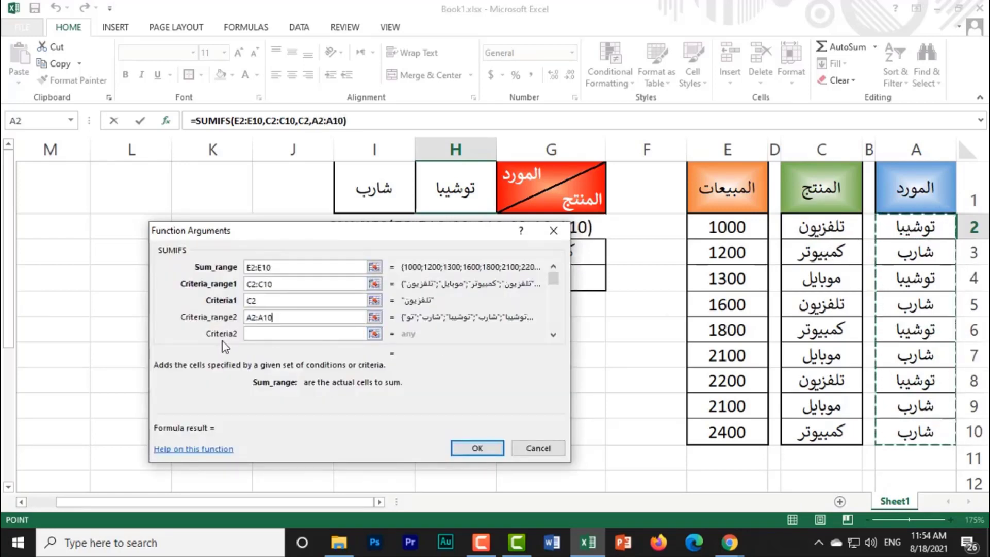
pyautogui.click(266, 334)
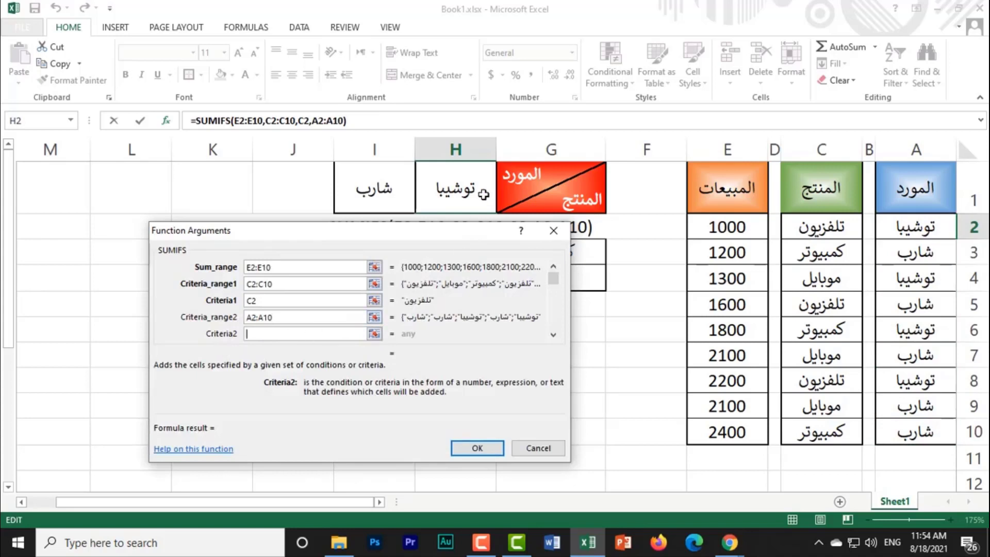
pyautogui.click(912, 232)
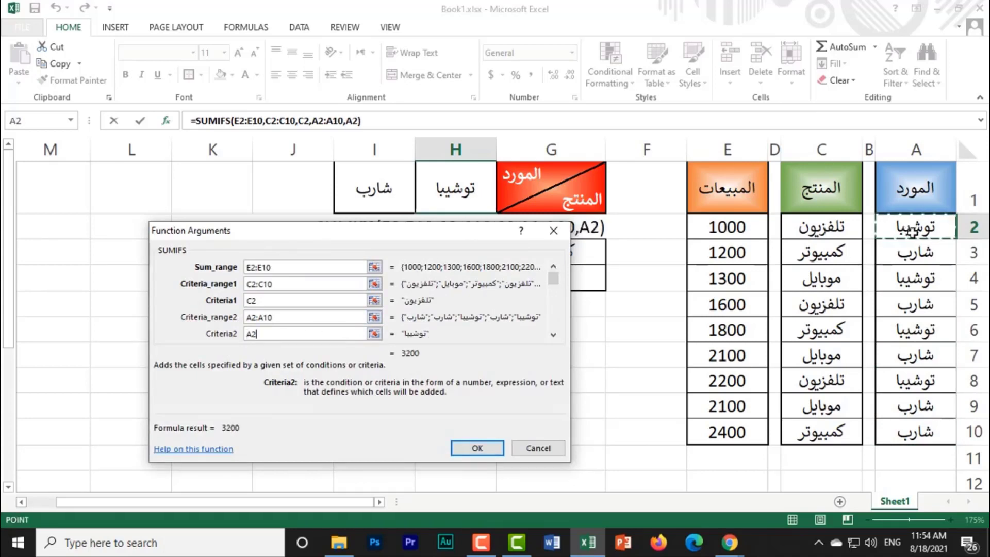
pyautogui.click(476, 448)
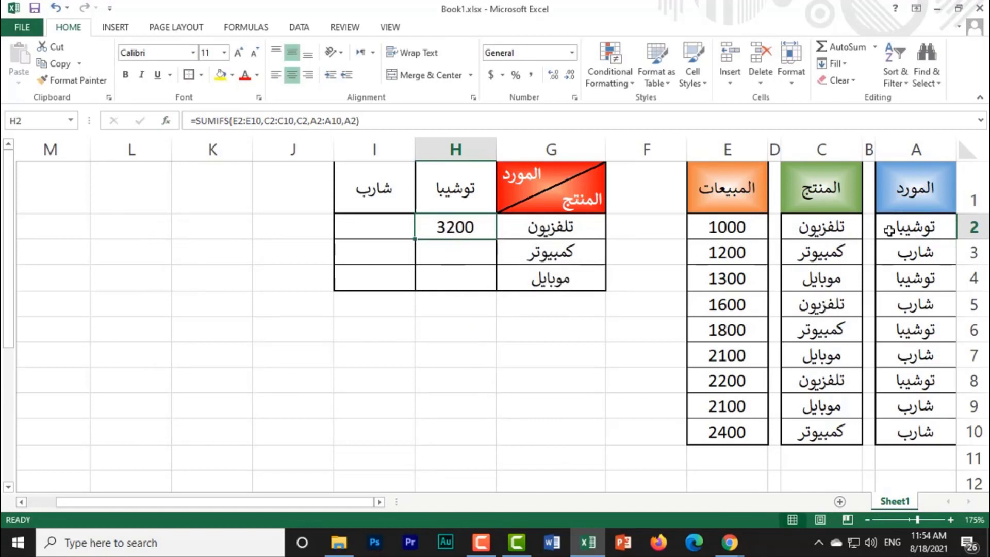
# Step: Highlight the matching supplier and product entries in rows 2 and 8, then clear the marks
pyautogui.moveTo(912, 230); pyautogui.dragTo(825, 230)
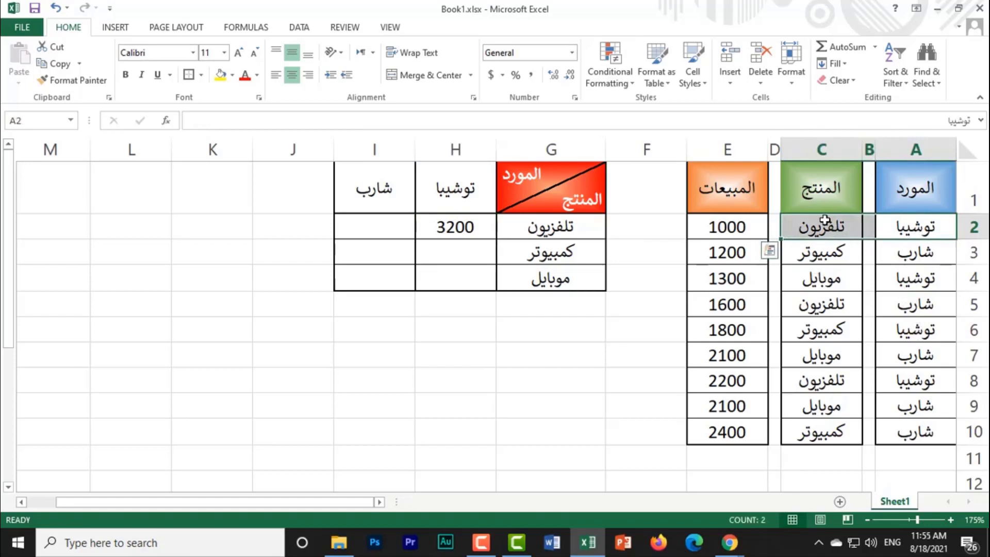
pyautogui.moveTo(917, 388); pyautogui.dragTo(839, 388)
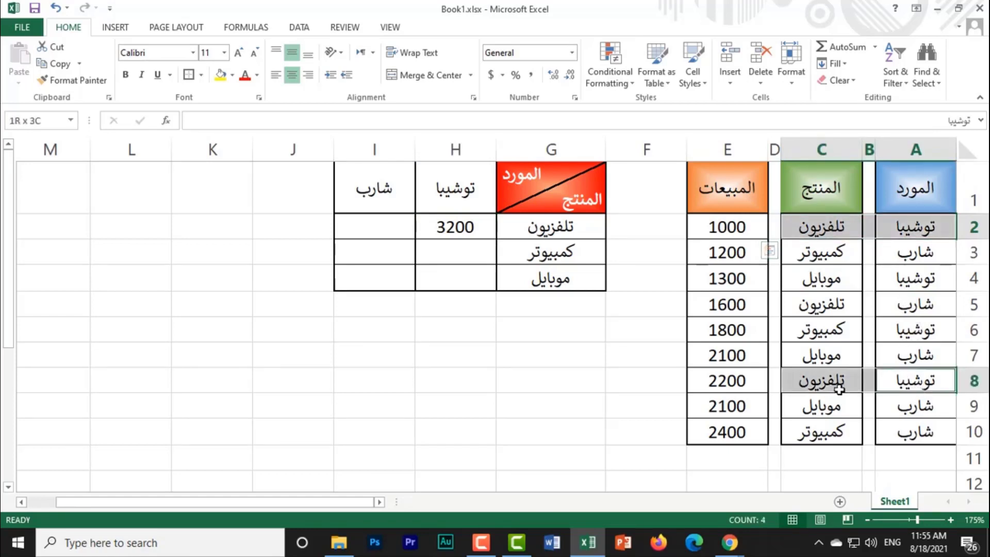
pyautogui.click(590, 380)
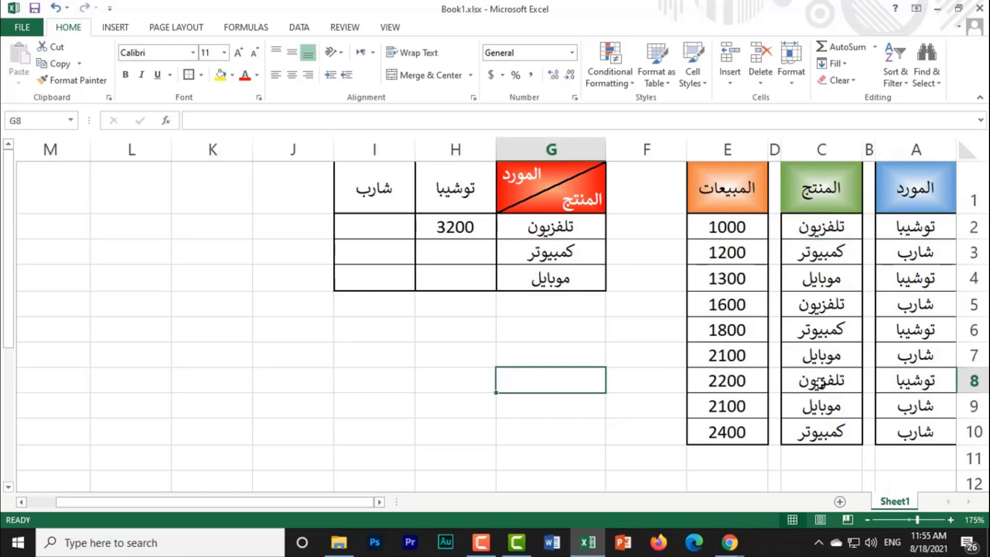
# Step: Test the formula by setting E5 to 1000 and E2 to 1200 (H2 becomes 3400), undoing each
pyautogui.click(755, 307)
pyautogui.write('10')
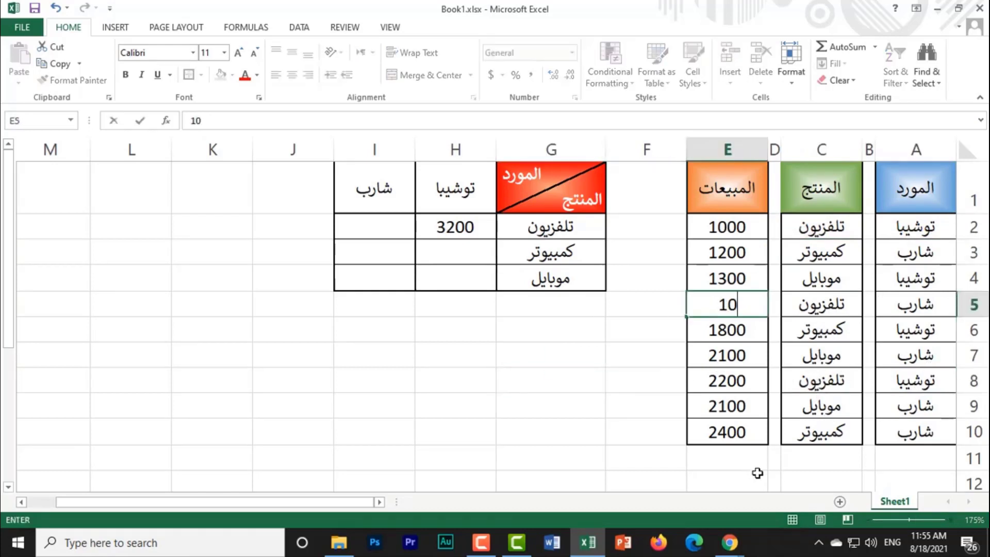
pyautogui.write('00')
pyautogui.press('Return')
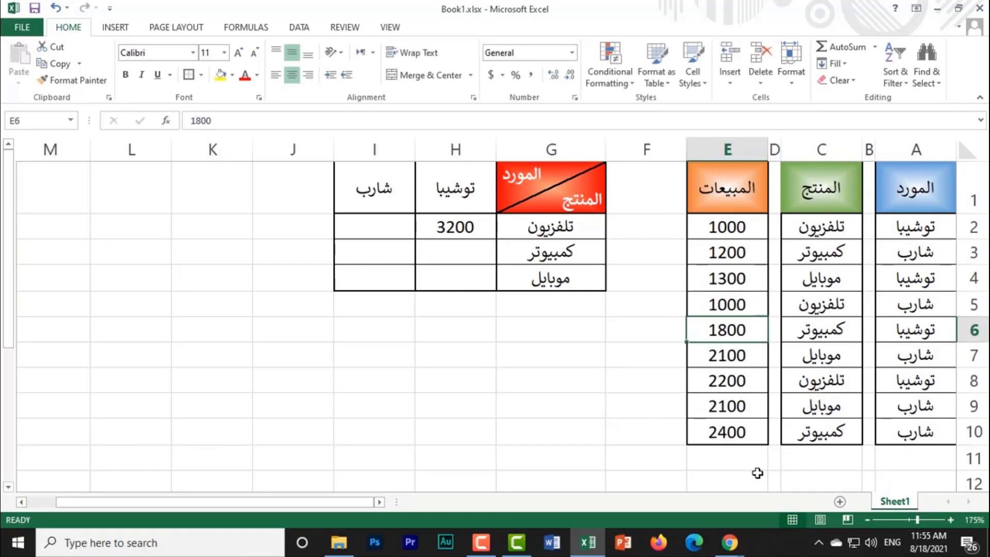
pyautogui.hotkey('ctrl', 'z')
pyautogui.press('Up')
pyautogui.press('Up')
pyautogui.press('Up')
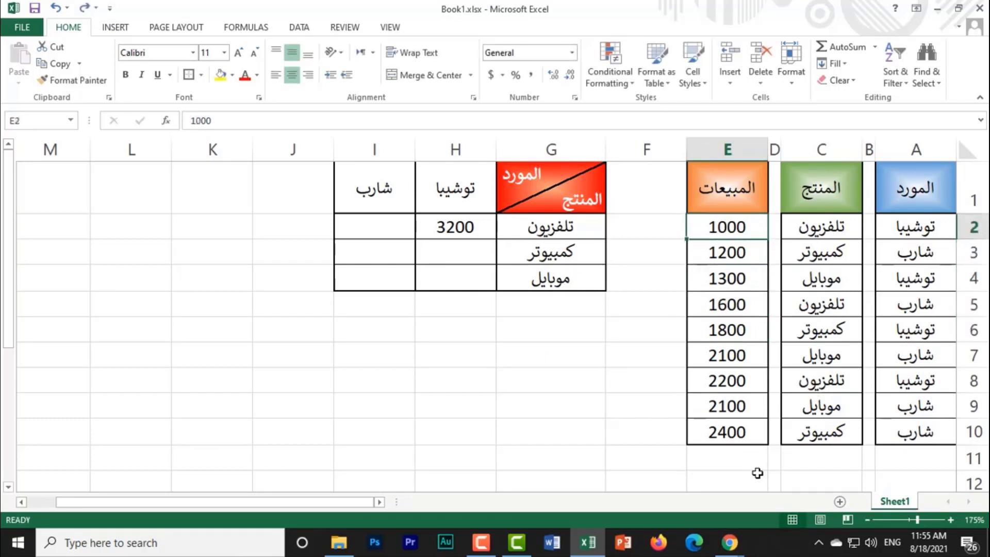
pyautogui.write('1200')
pyautogui.press('Return')
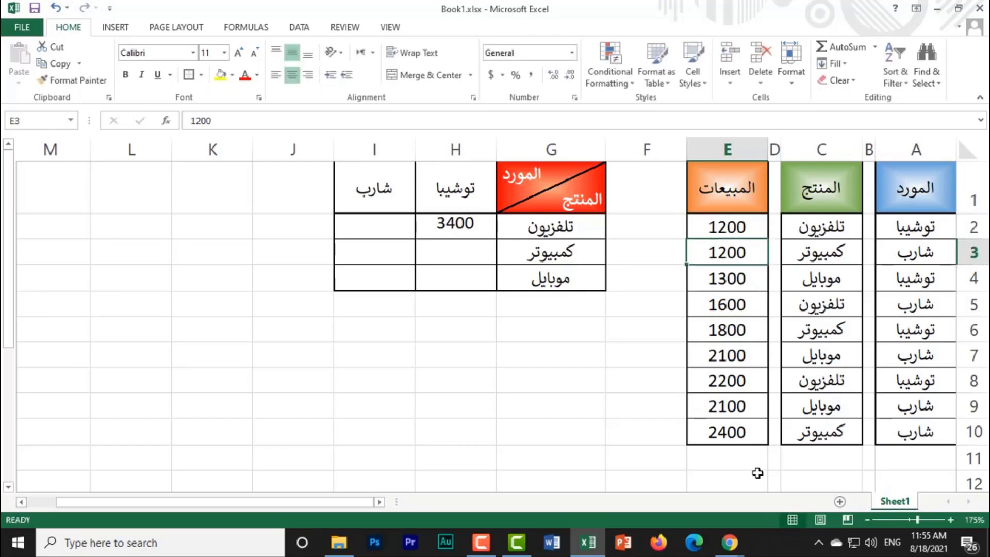
pyautogui.hotkey('ctrl', 'z')
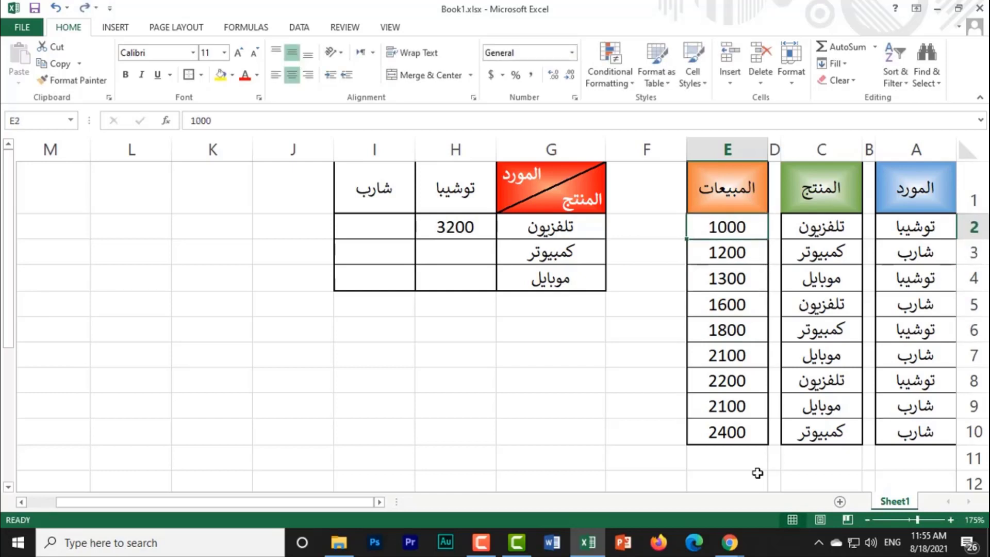
pyautogui.press('Left')
pyautogui.press('Left')
pyautogui.press('Left')
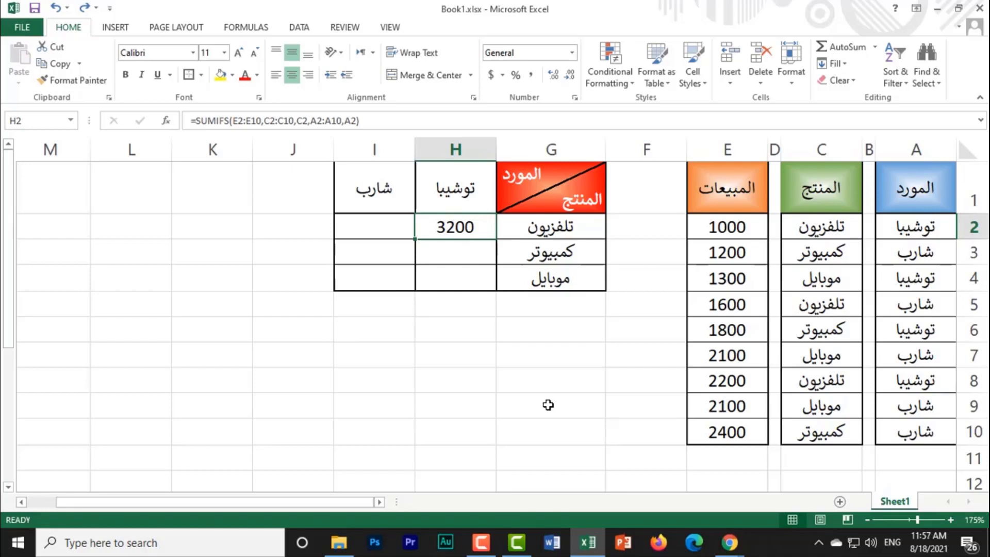
# Step: Start a SUMIFS in I4 with sum range E2:E10 and first criteria range C2:C10
pyautogui.click(386, 281)
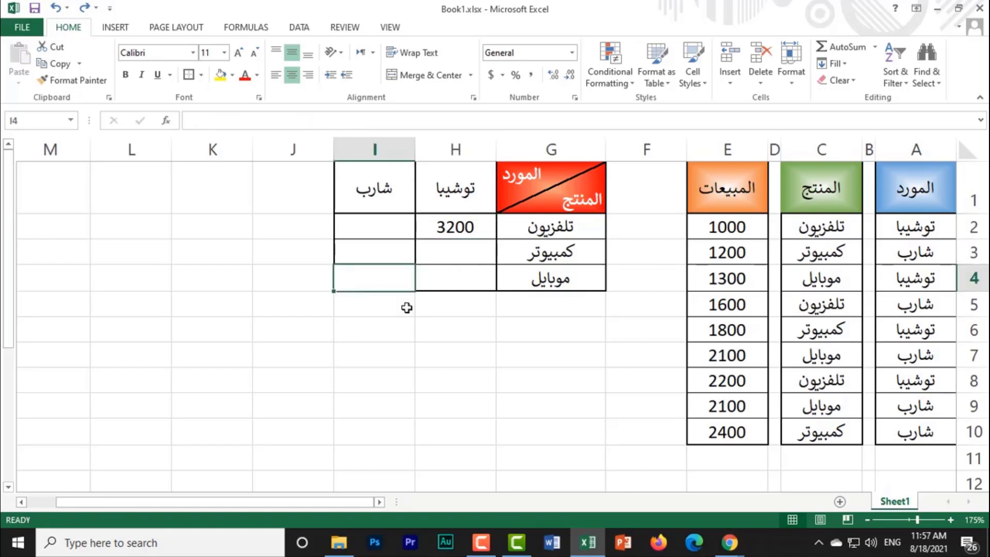
pyautogui.write('=s')
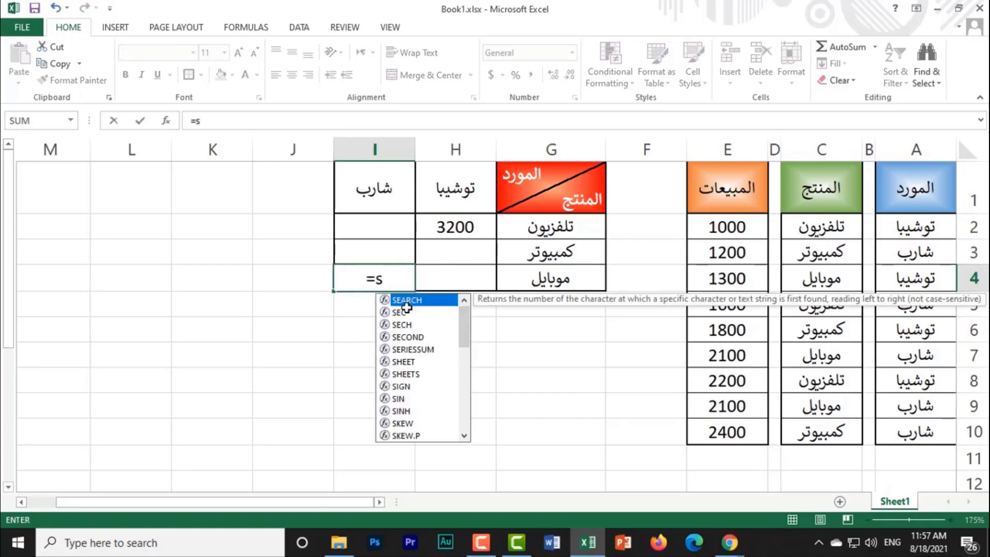
pyautogui.write('um')
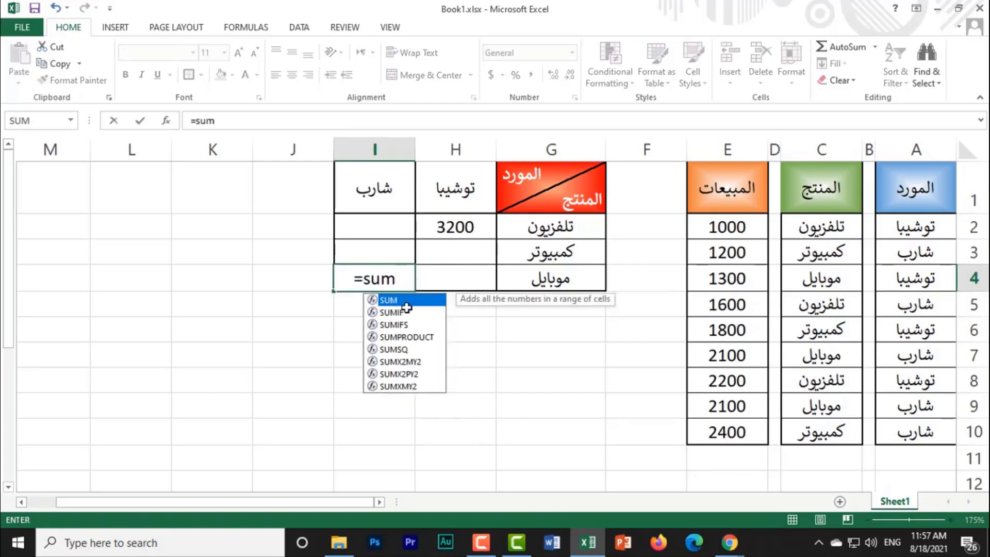
pyautogui.write('if')
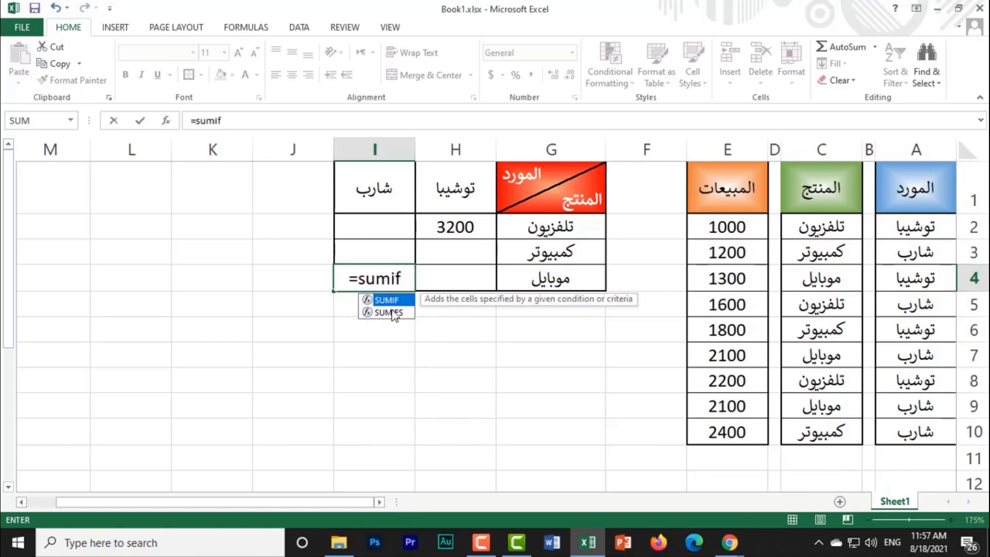
pyautogui.doubleClick(392, 311)
pyautogui.click(166, 121)
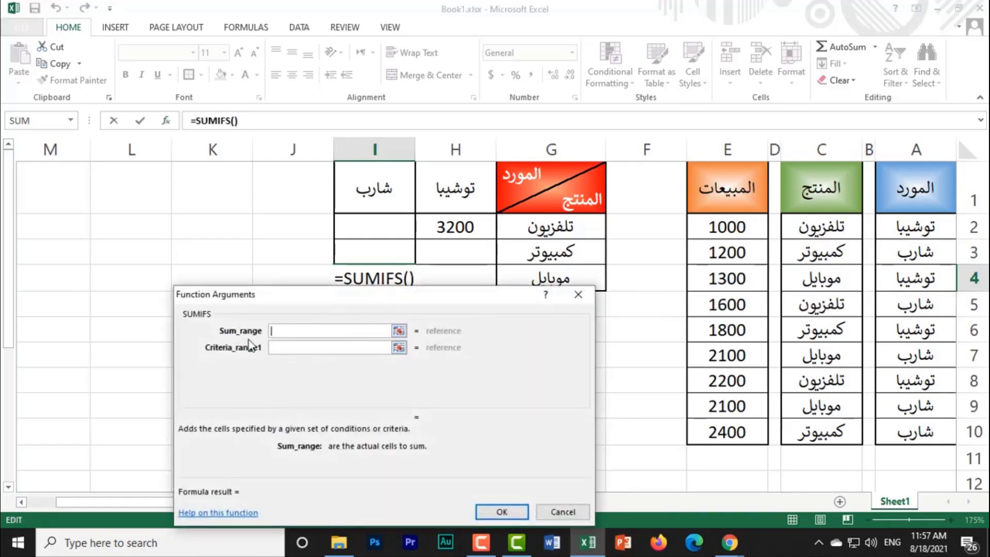
pyautogui.moveTo(714, 228); pyautogui.dragTo(755, 429)
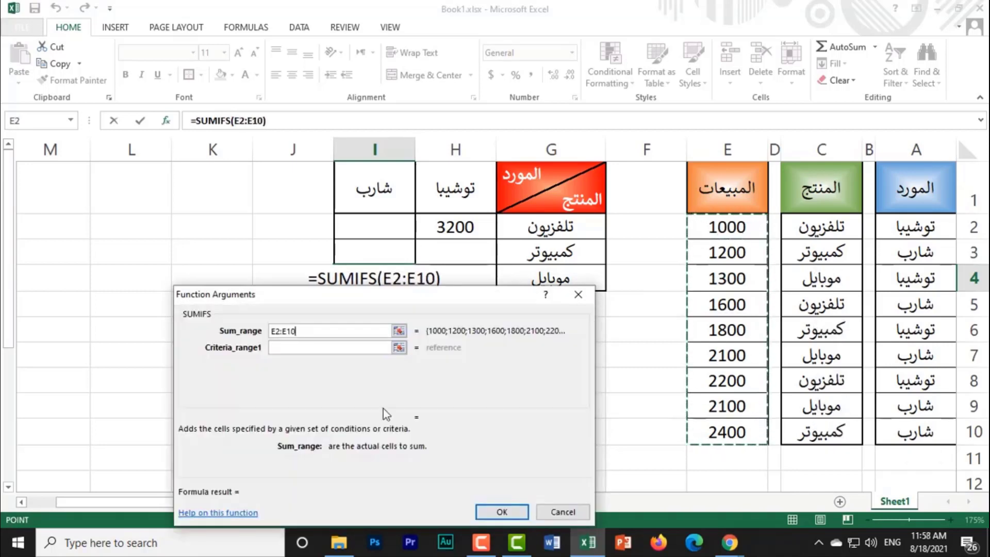
pyautogui.click(321, 351)
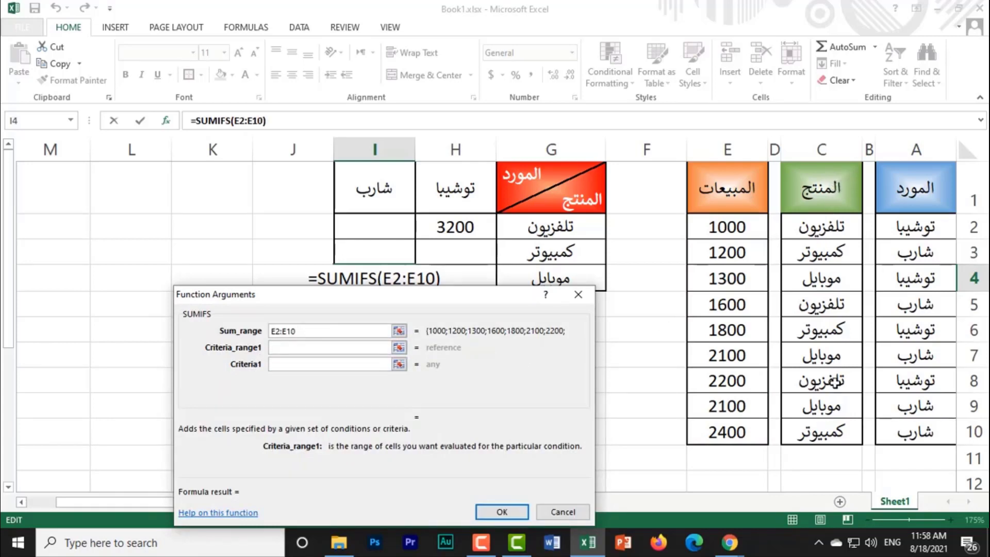
pyautogui.moveTo(829, 232); pyautogui.dragTo(844, 432)
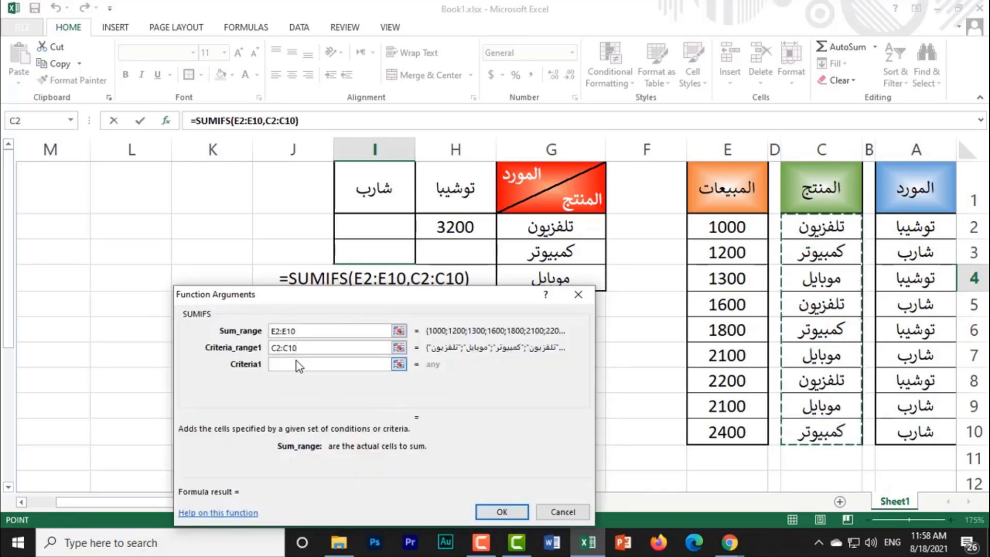
# Step: Add criterion C4 (موبايل), range A2:A10 and criterion A3 (شارب), giving 4200
pyautogui.click(299, 364)
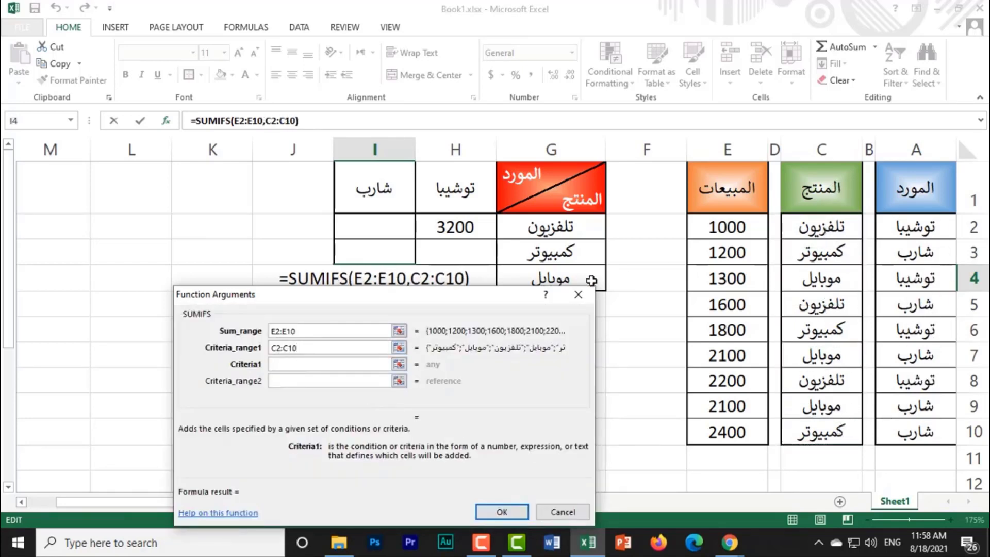
pyautogui.click(824, 280)
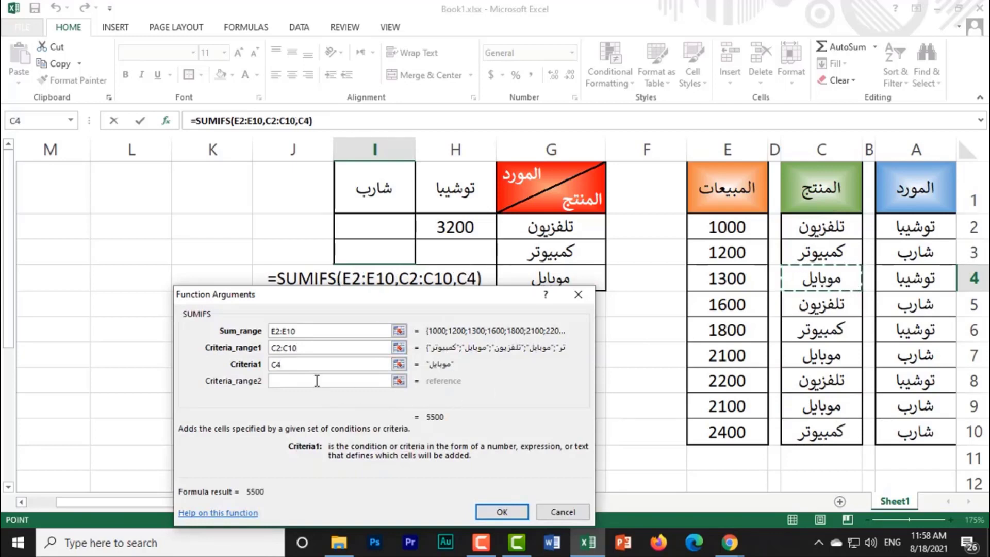
pyautogui.moveTo(361, 292); pyautogui.dragTo(218, 145)
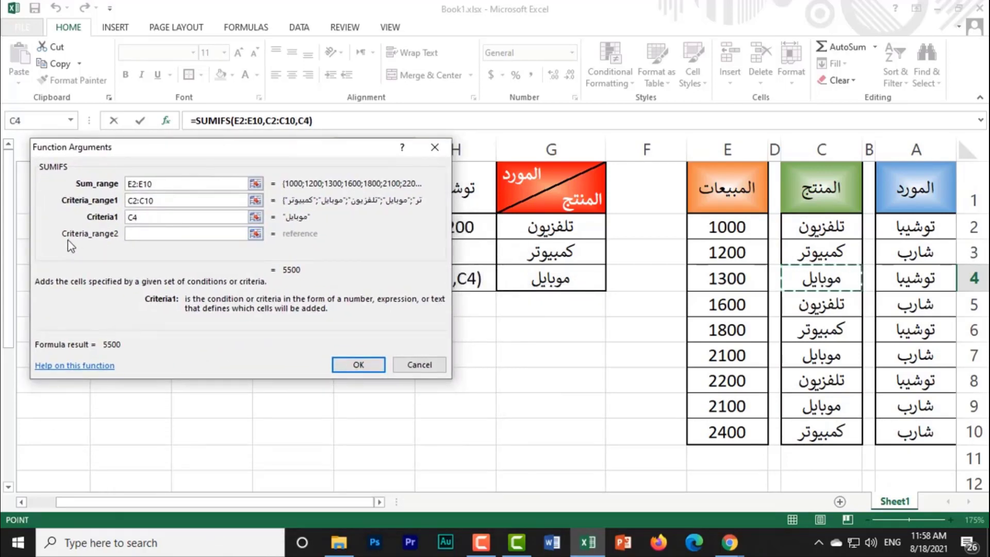
pyautogui.click(138, 233)
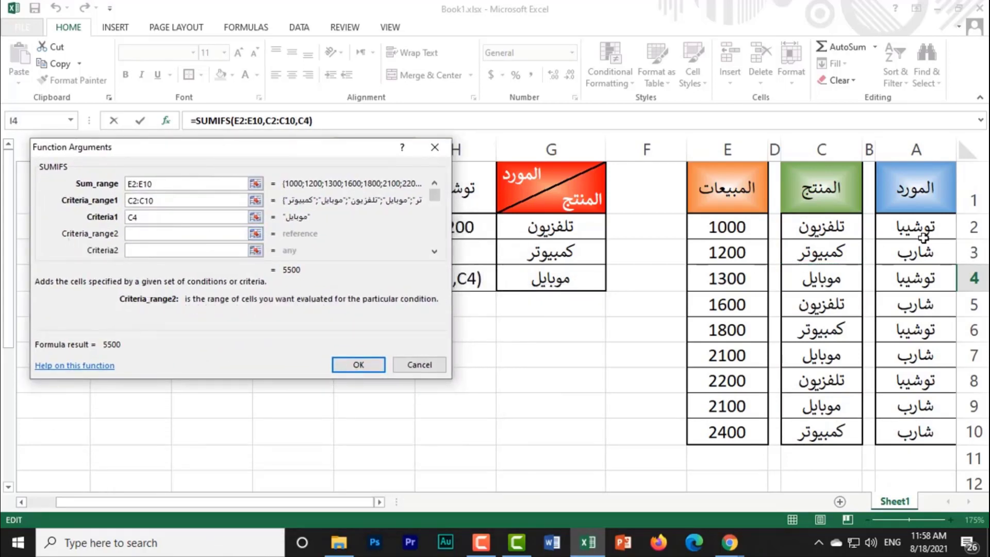
pyautogui.moveTo(923, 230); pyautogui.dragTo(928, 407)
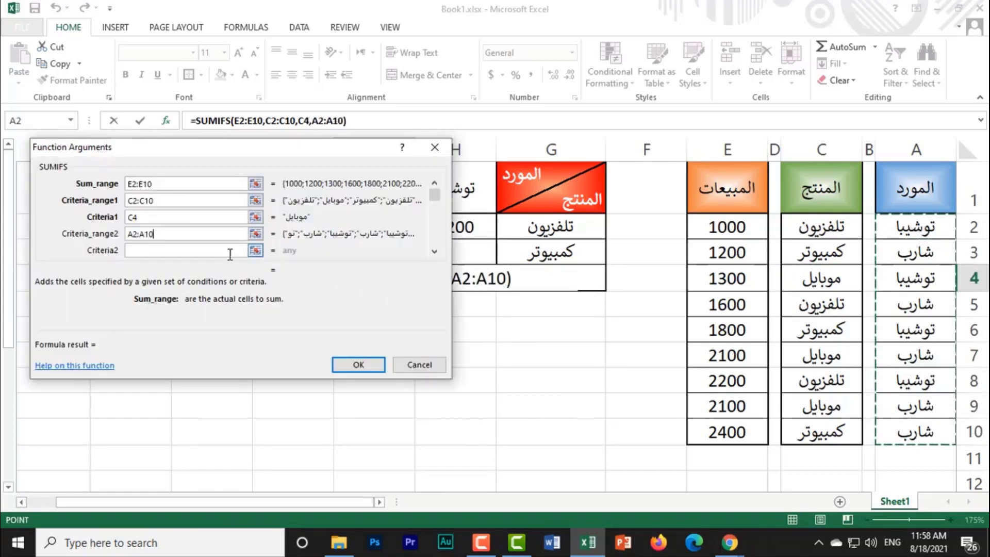
pyautogui.click(153, 249)
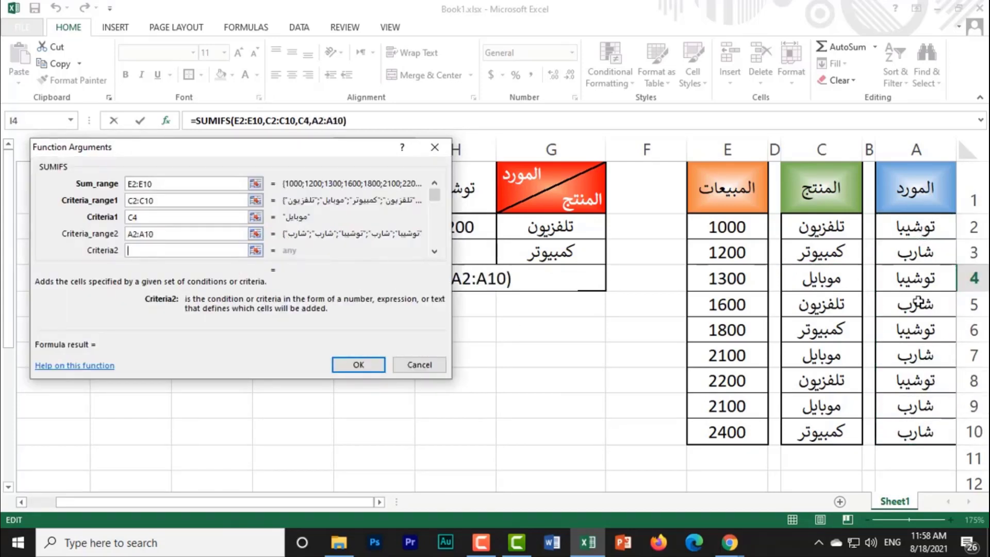
pyautogui.moveTo(297, 152); pyautogui.dragTo(336, 248)
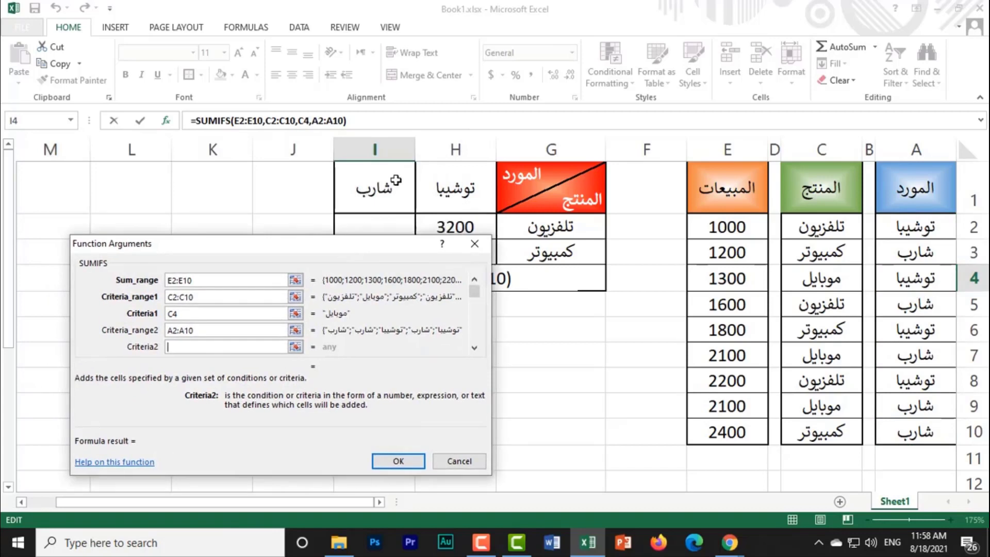
pyautogui.click(913, 256)
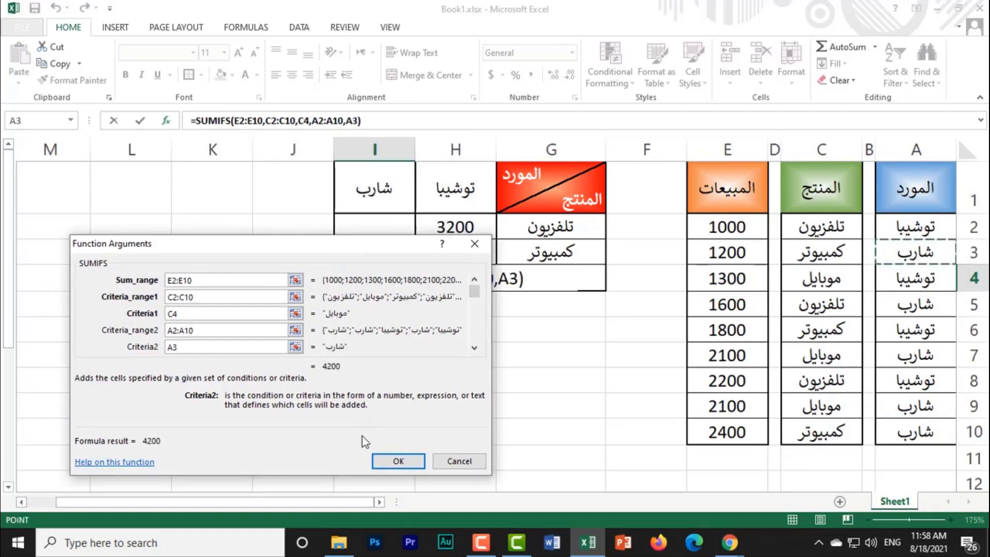
pyautogui.click(417, 466)
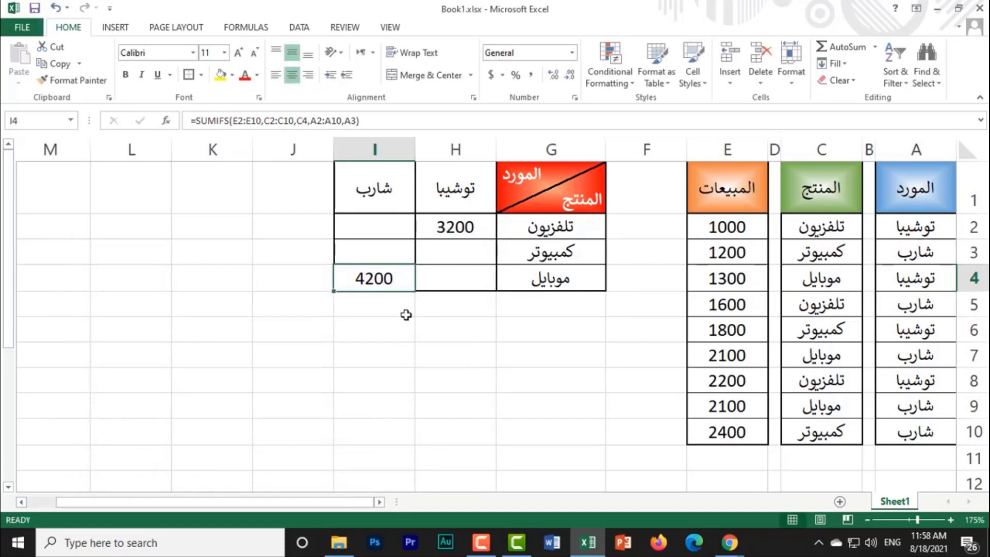
# Step: Change E4 from 1300 to 1000 and E7 from 2100 to 1500, dropping I4 to 3600
pyautogui.click(650, 286)
pyautogui.click(735, 281)
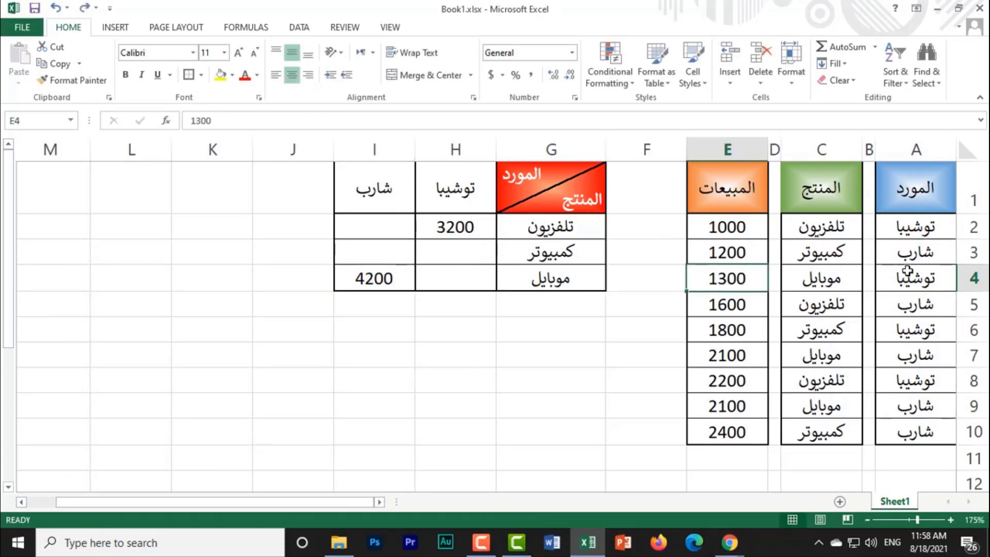
pyautogui.write('1000')
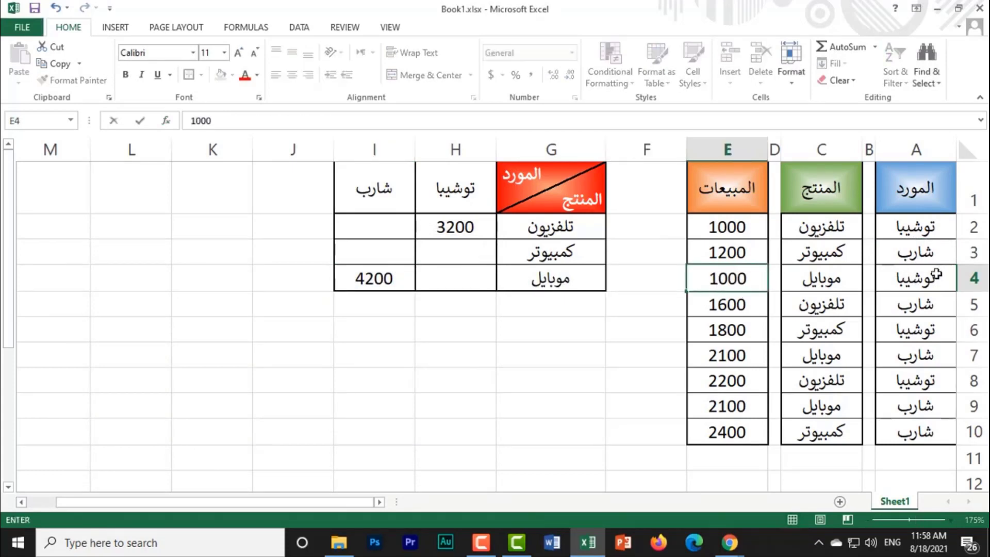
pyautogui.press('Return')
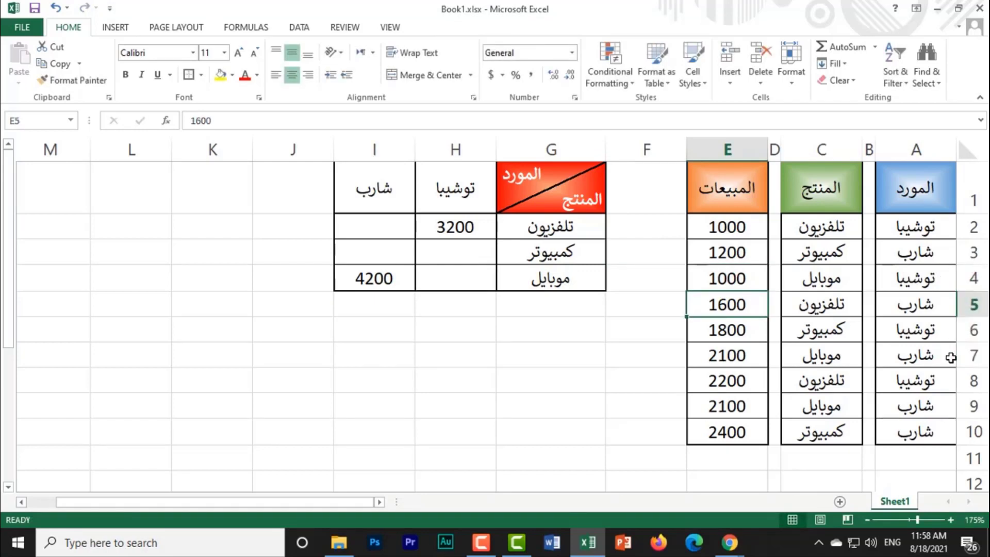
pyautogui.click(974, 355)
pyautogui.click(745, 355)
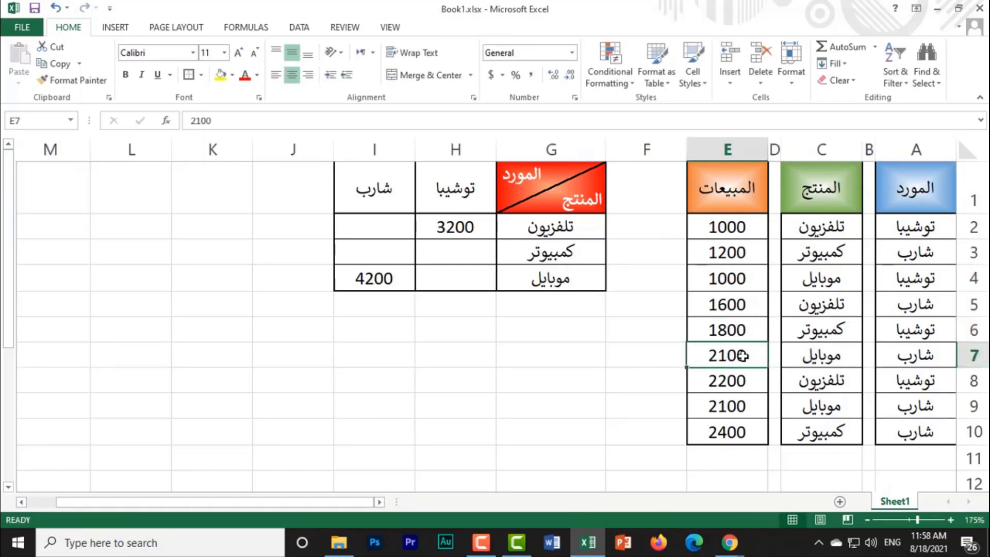
pyautogui.write('1500')
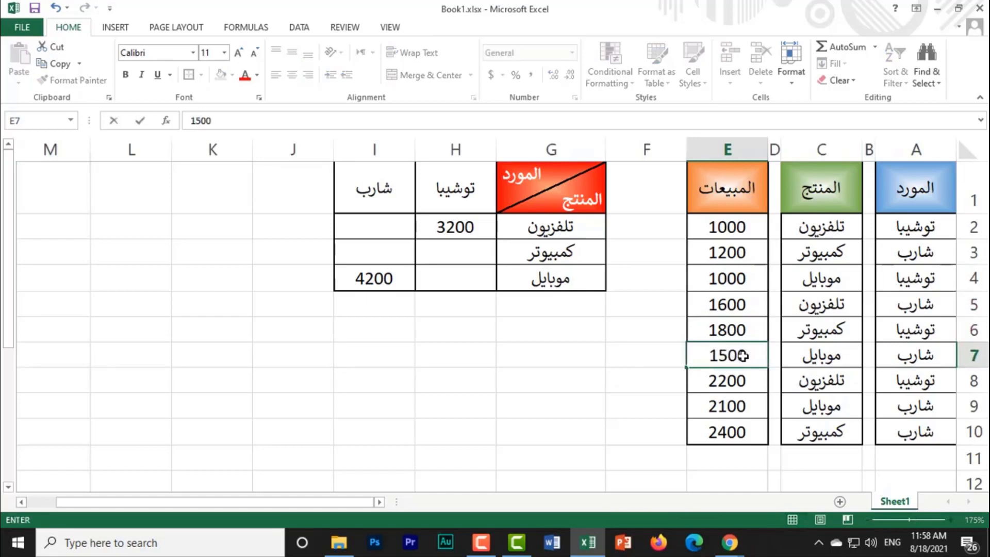
pyautogui.press('Return')
pyautogui.click(428, 375)
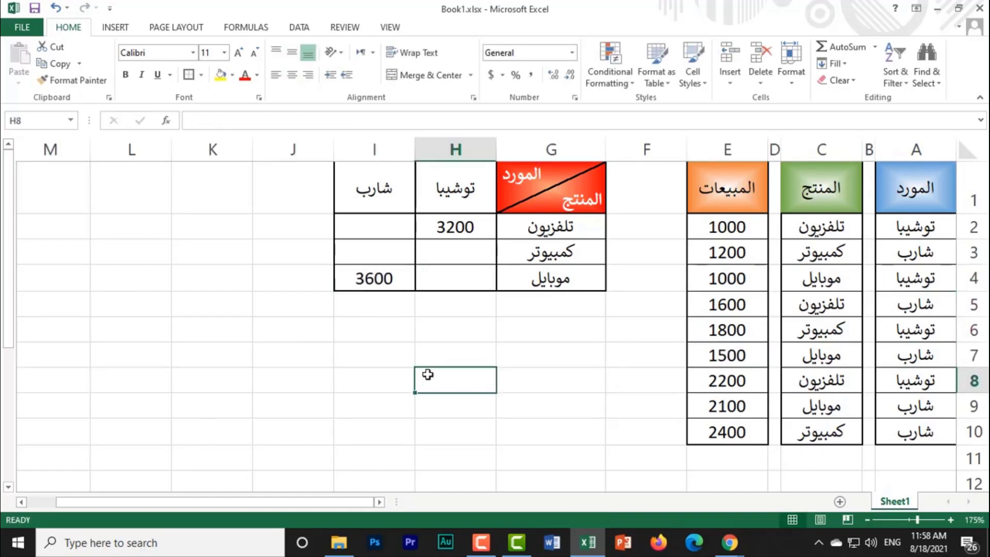